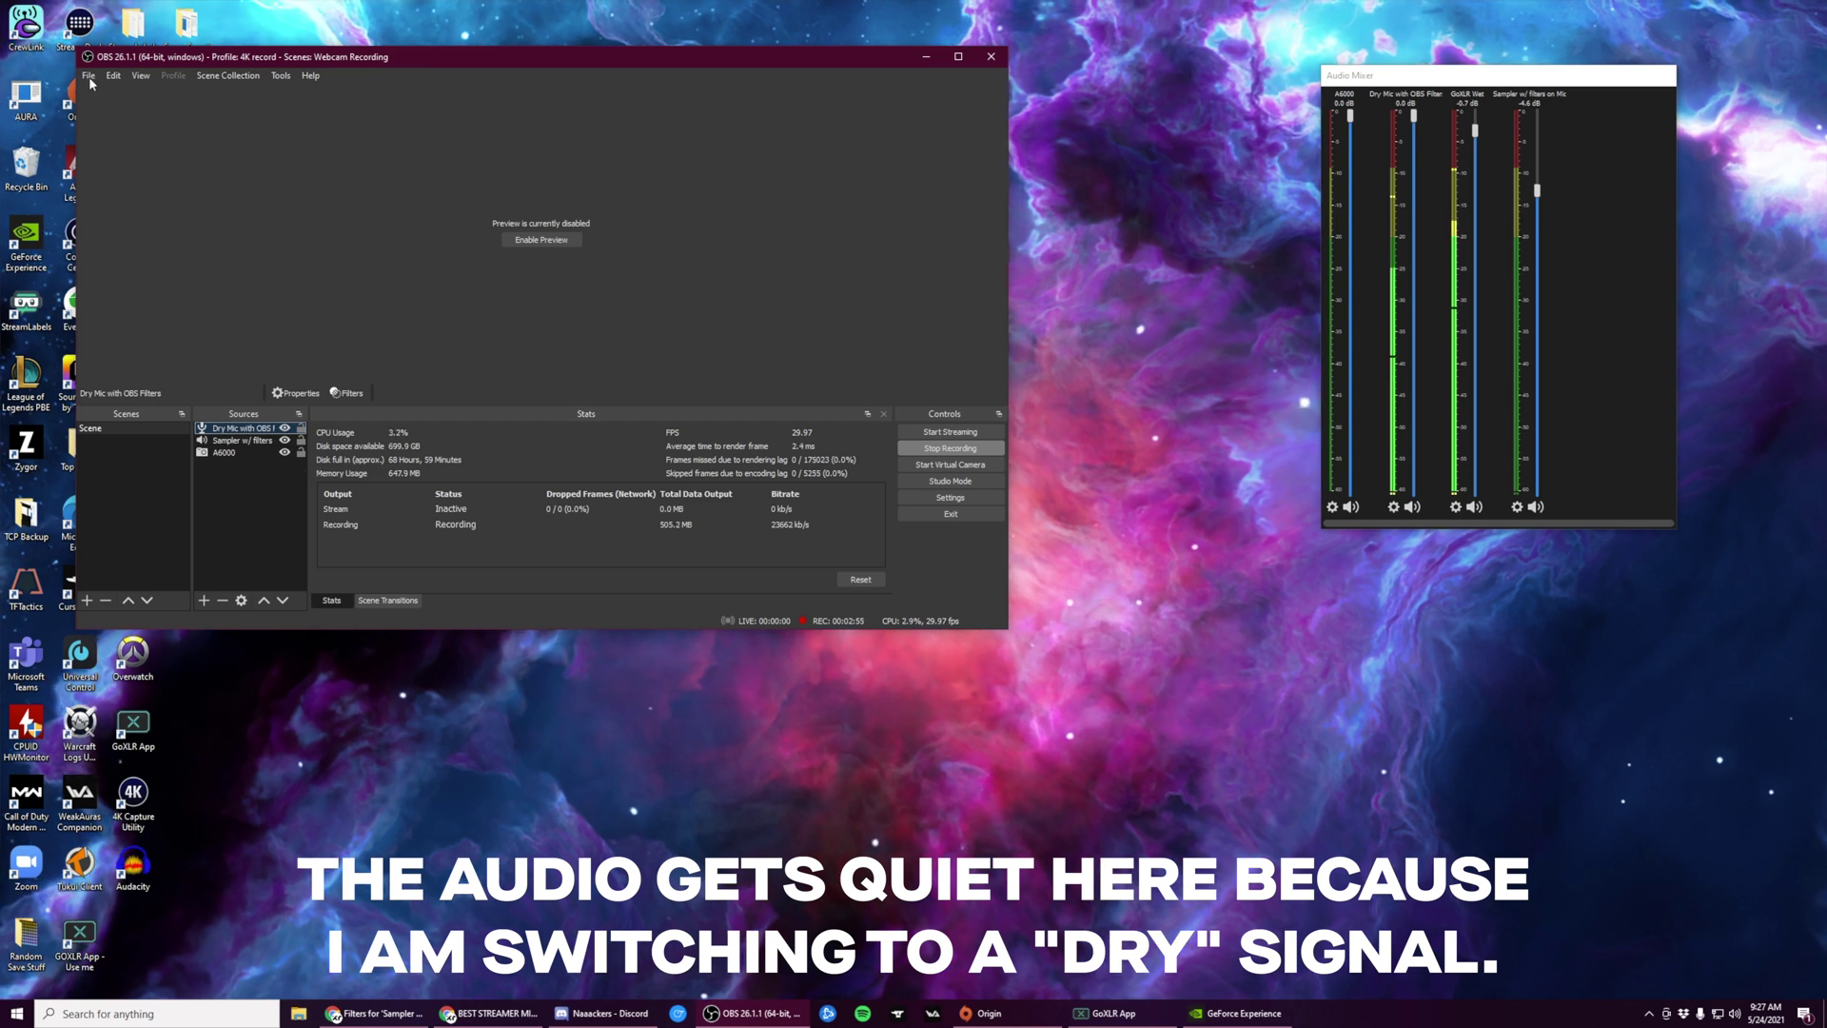
# - Check the global audio device assignments, including the Mic/Auxiliary Audio source, in the audio settings
pyautogui.click(88, 76)
pyautogui.click(112, 129)
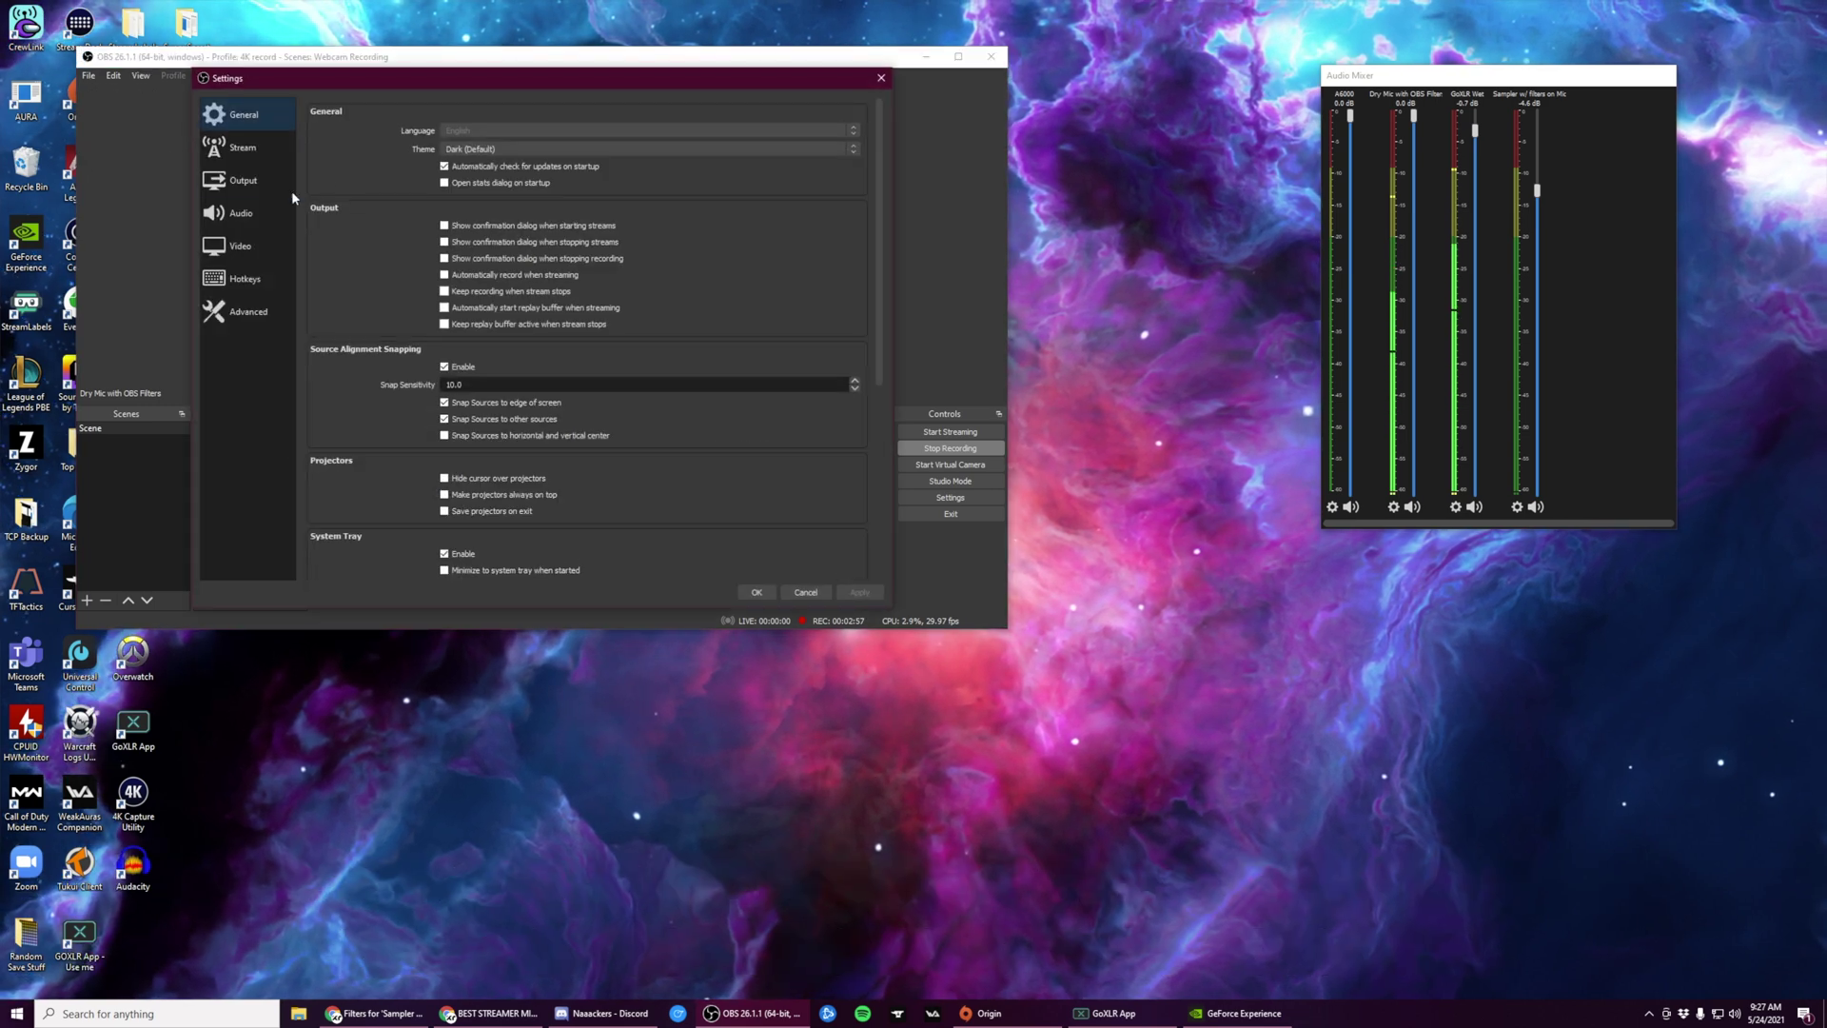
pyautogui.click(255, 207)
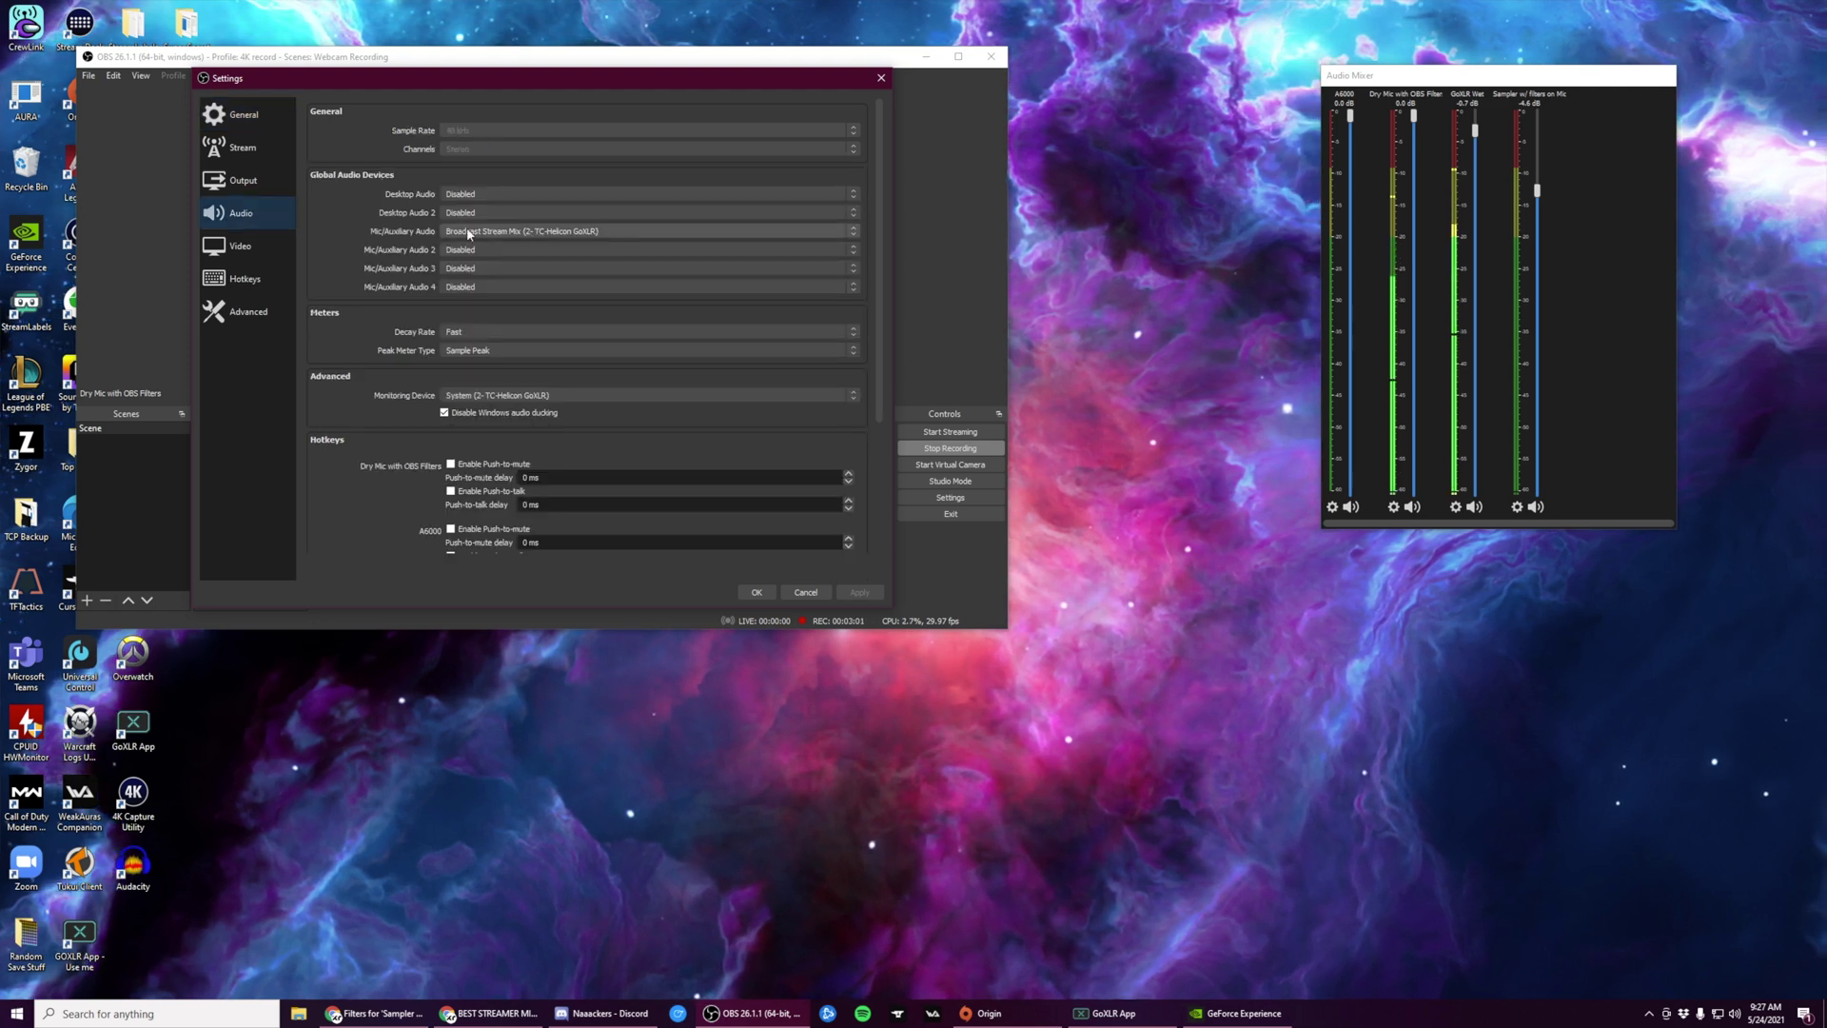
pyautogui.click(758, 591)
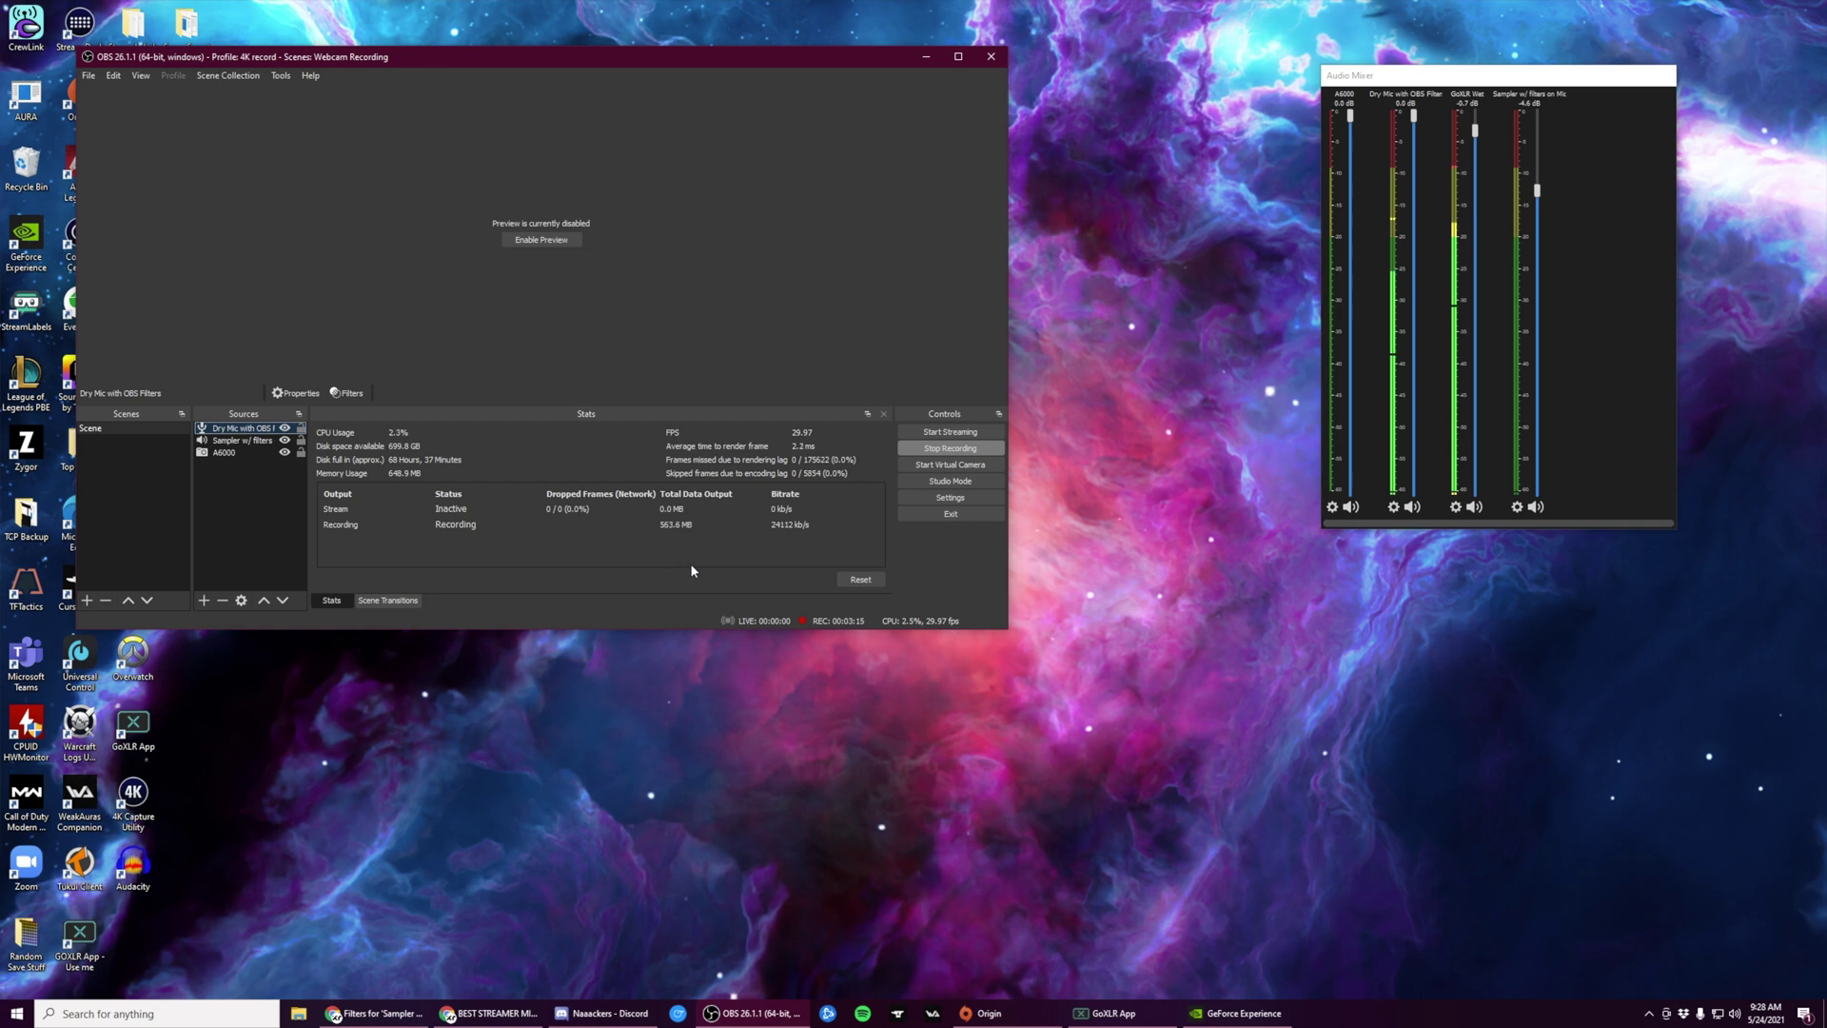
# - Open the filters of the Dry Mic with OBS Filters audio source and place their window clear of the main window
pyautogui.moveTo(1521, 83); pyautogui.dragTo(1399, 166)
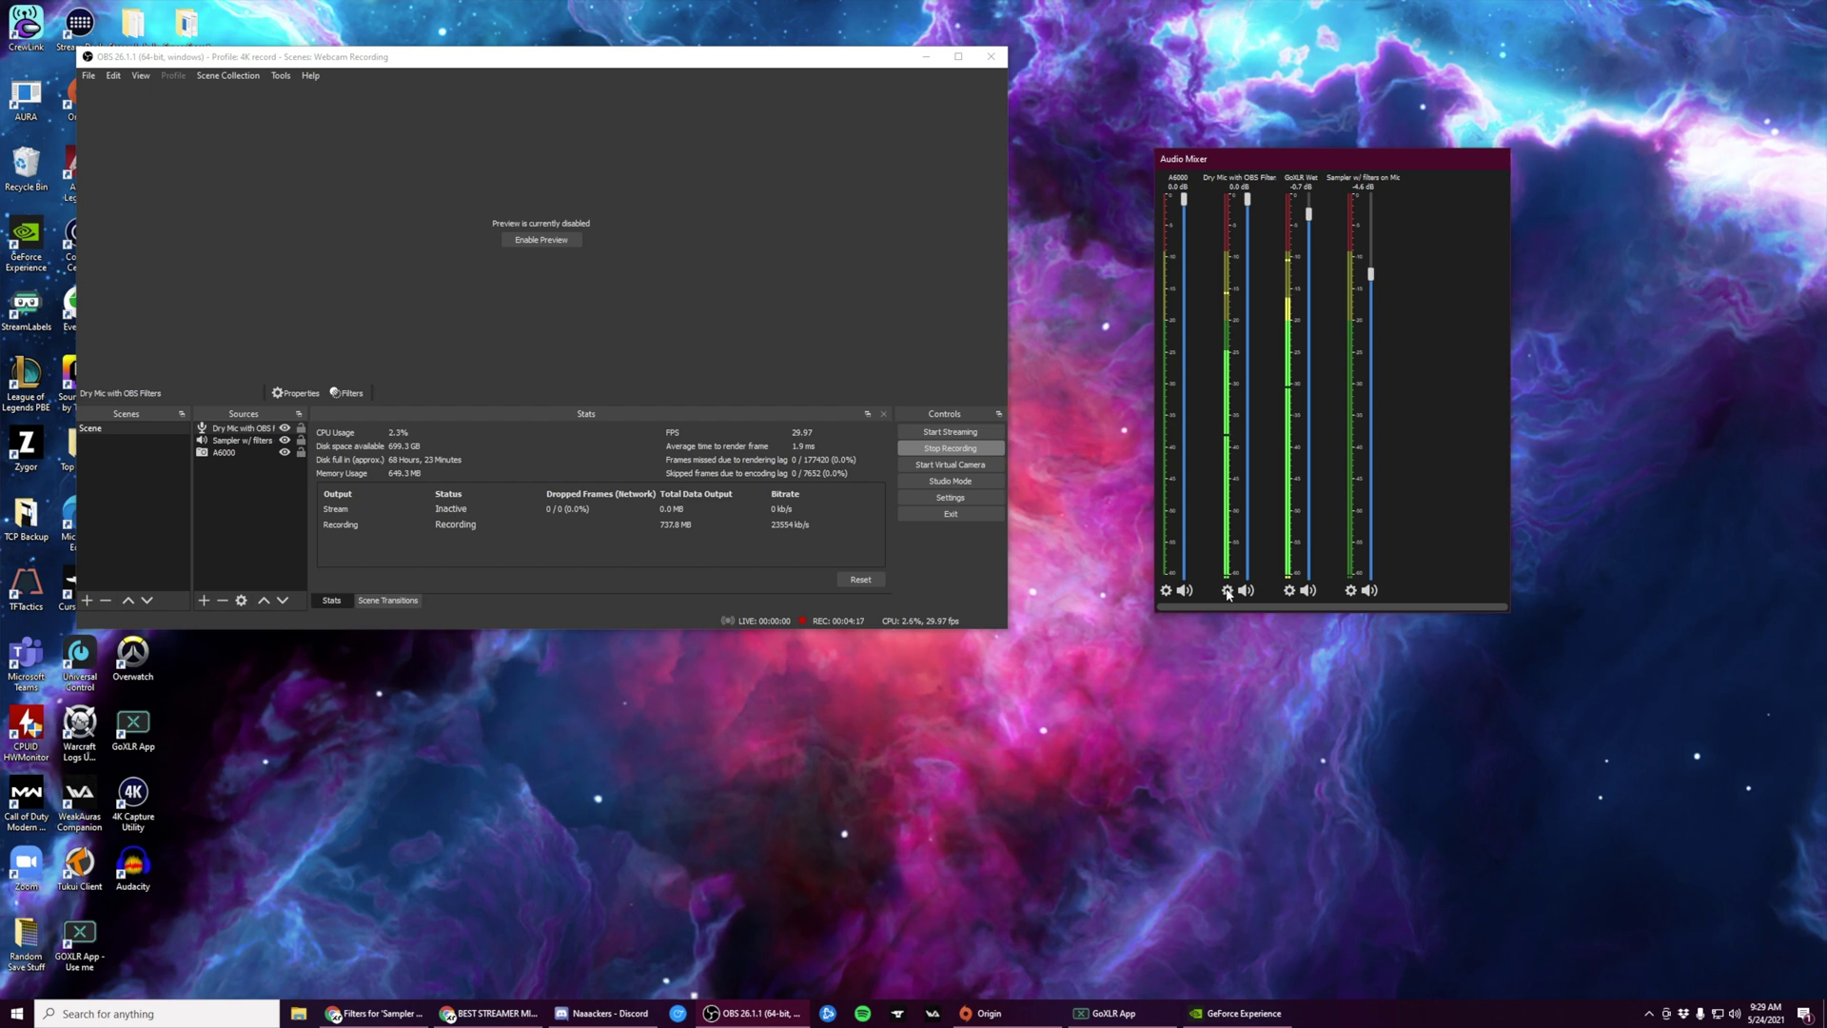
pyautogui.click(1228, 591)
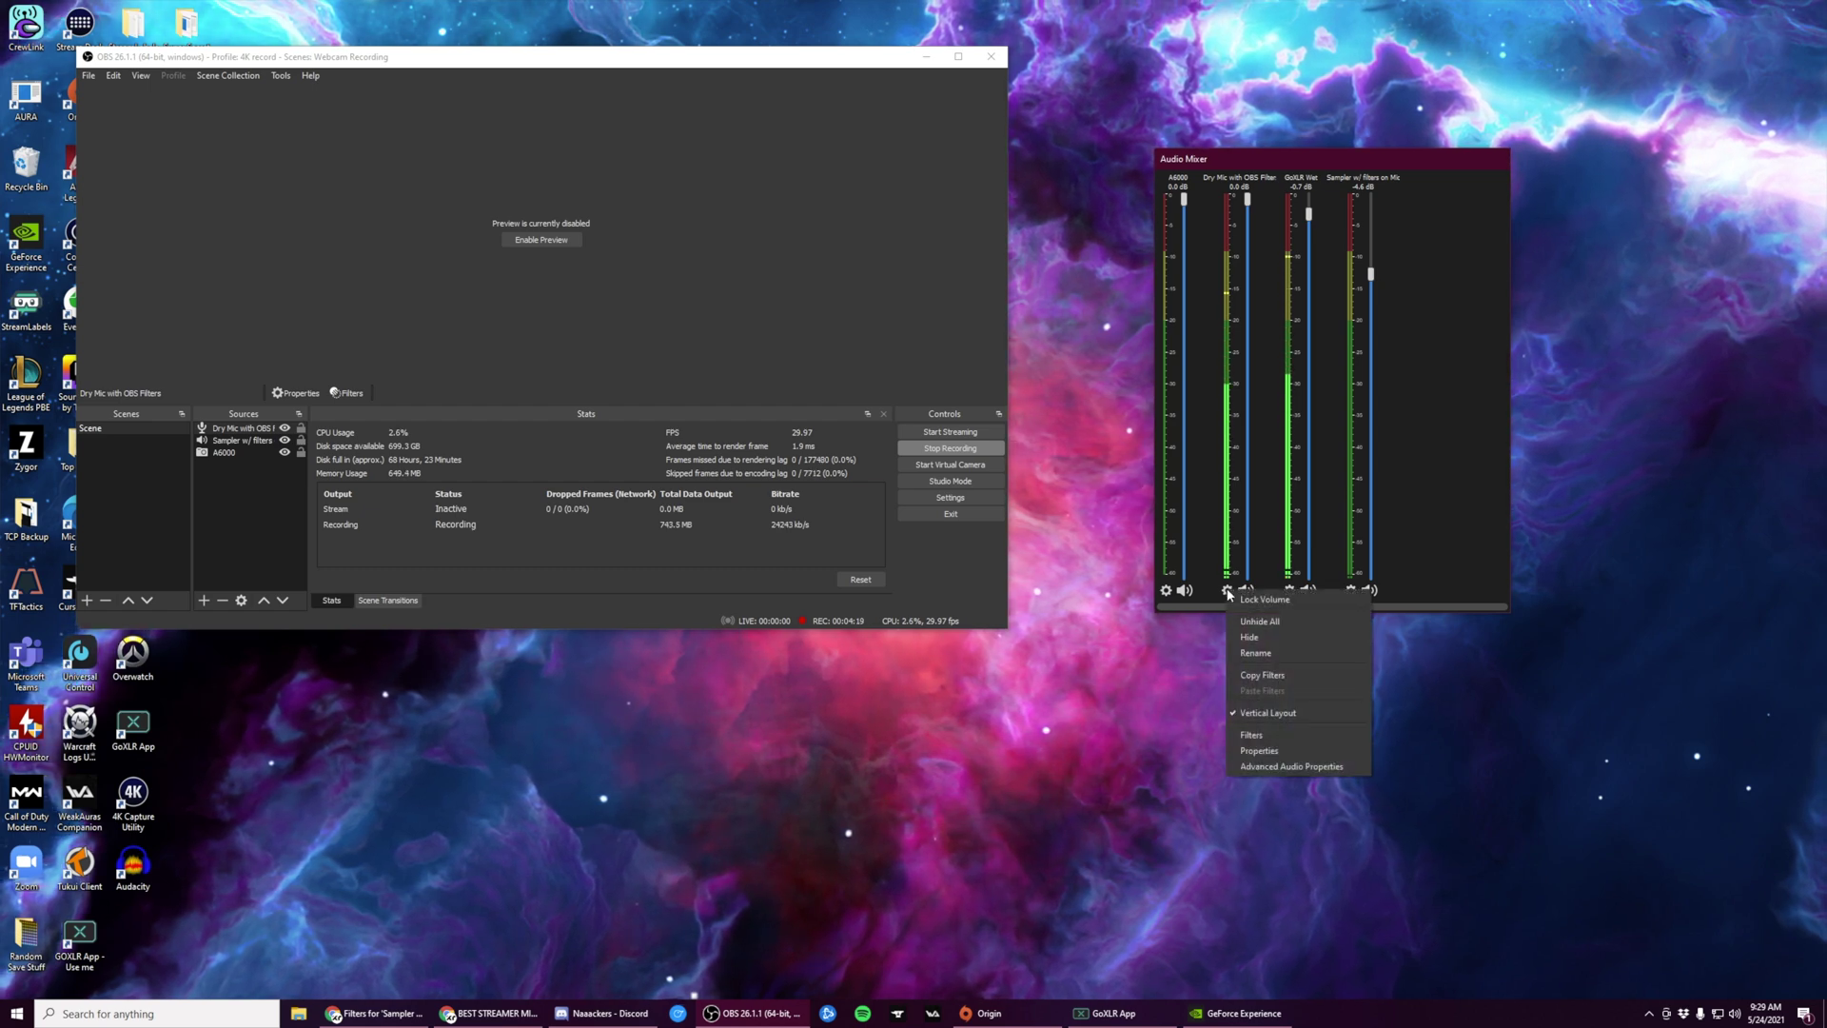
pyautogui.click(1256, 735)
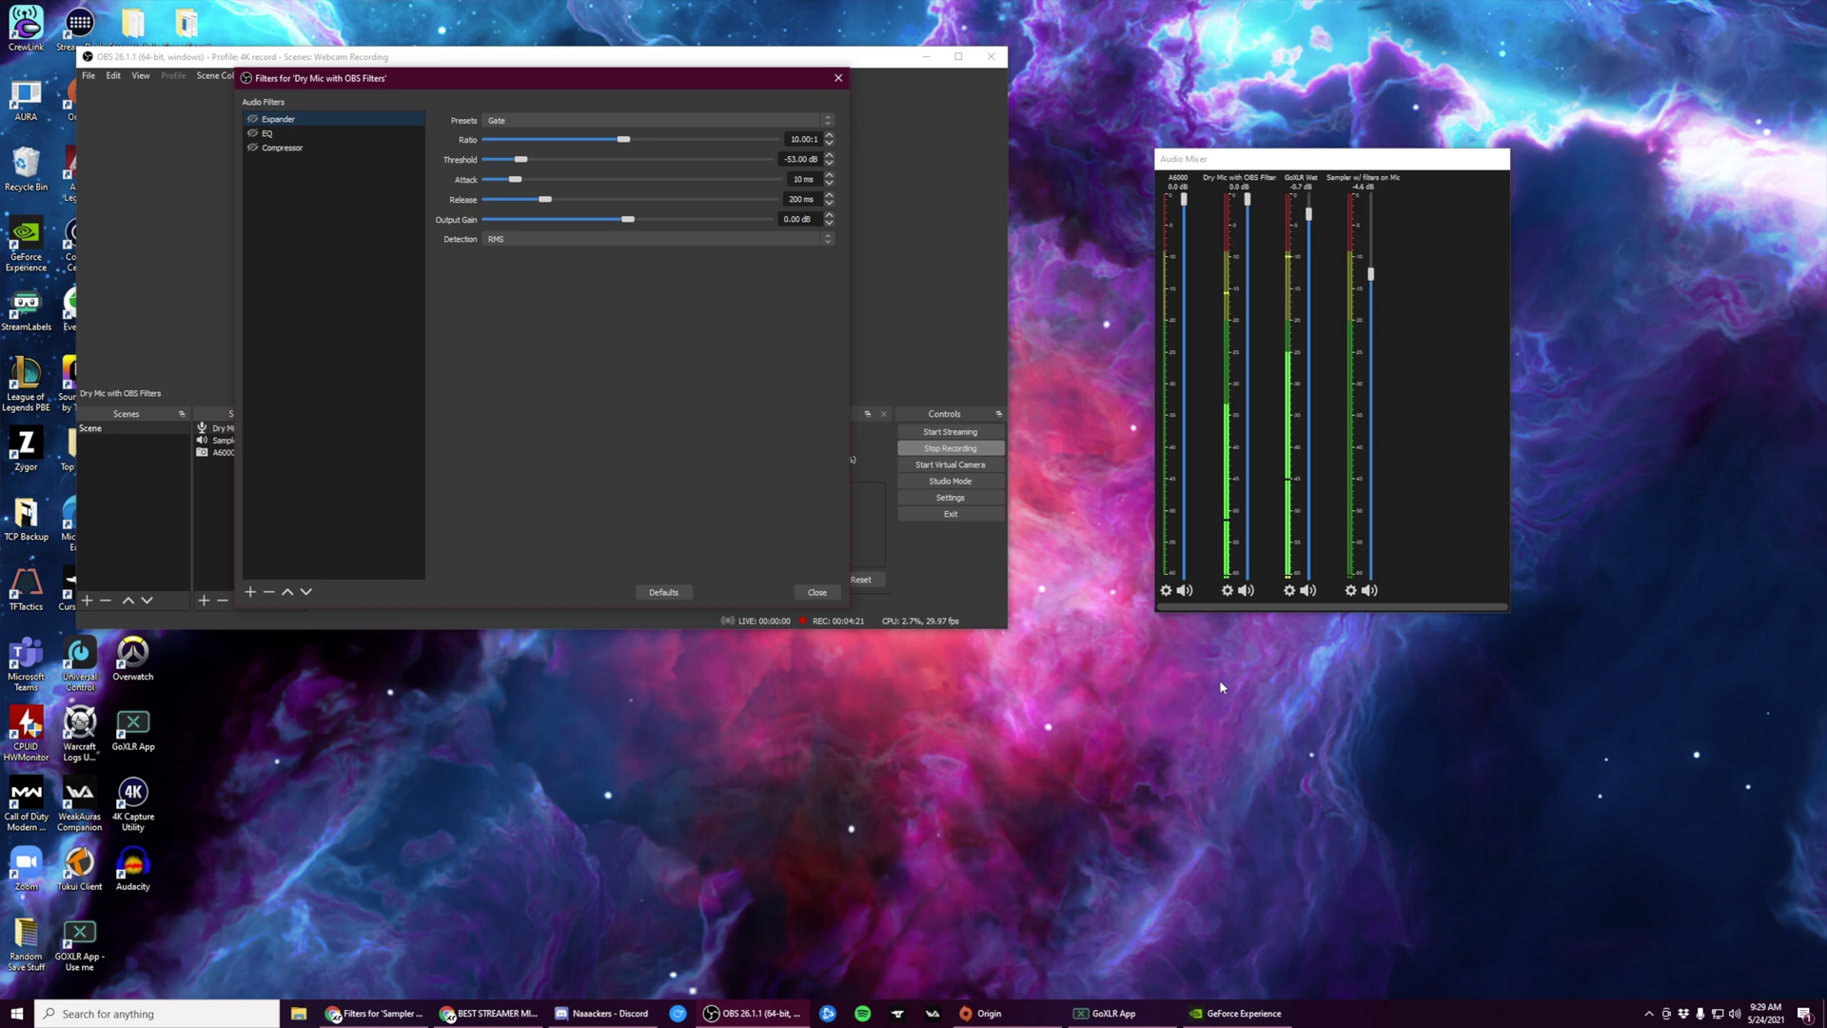
pyautogui.moveTo(597, 77); pyautogui.dragTo(1371, 263)
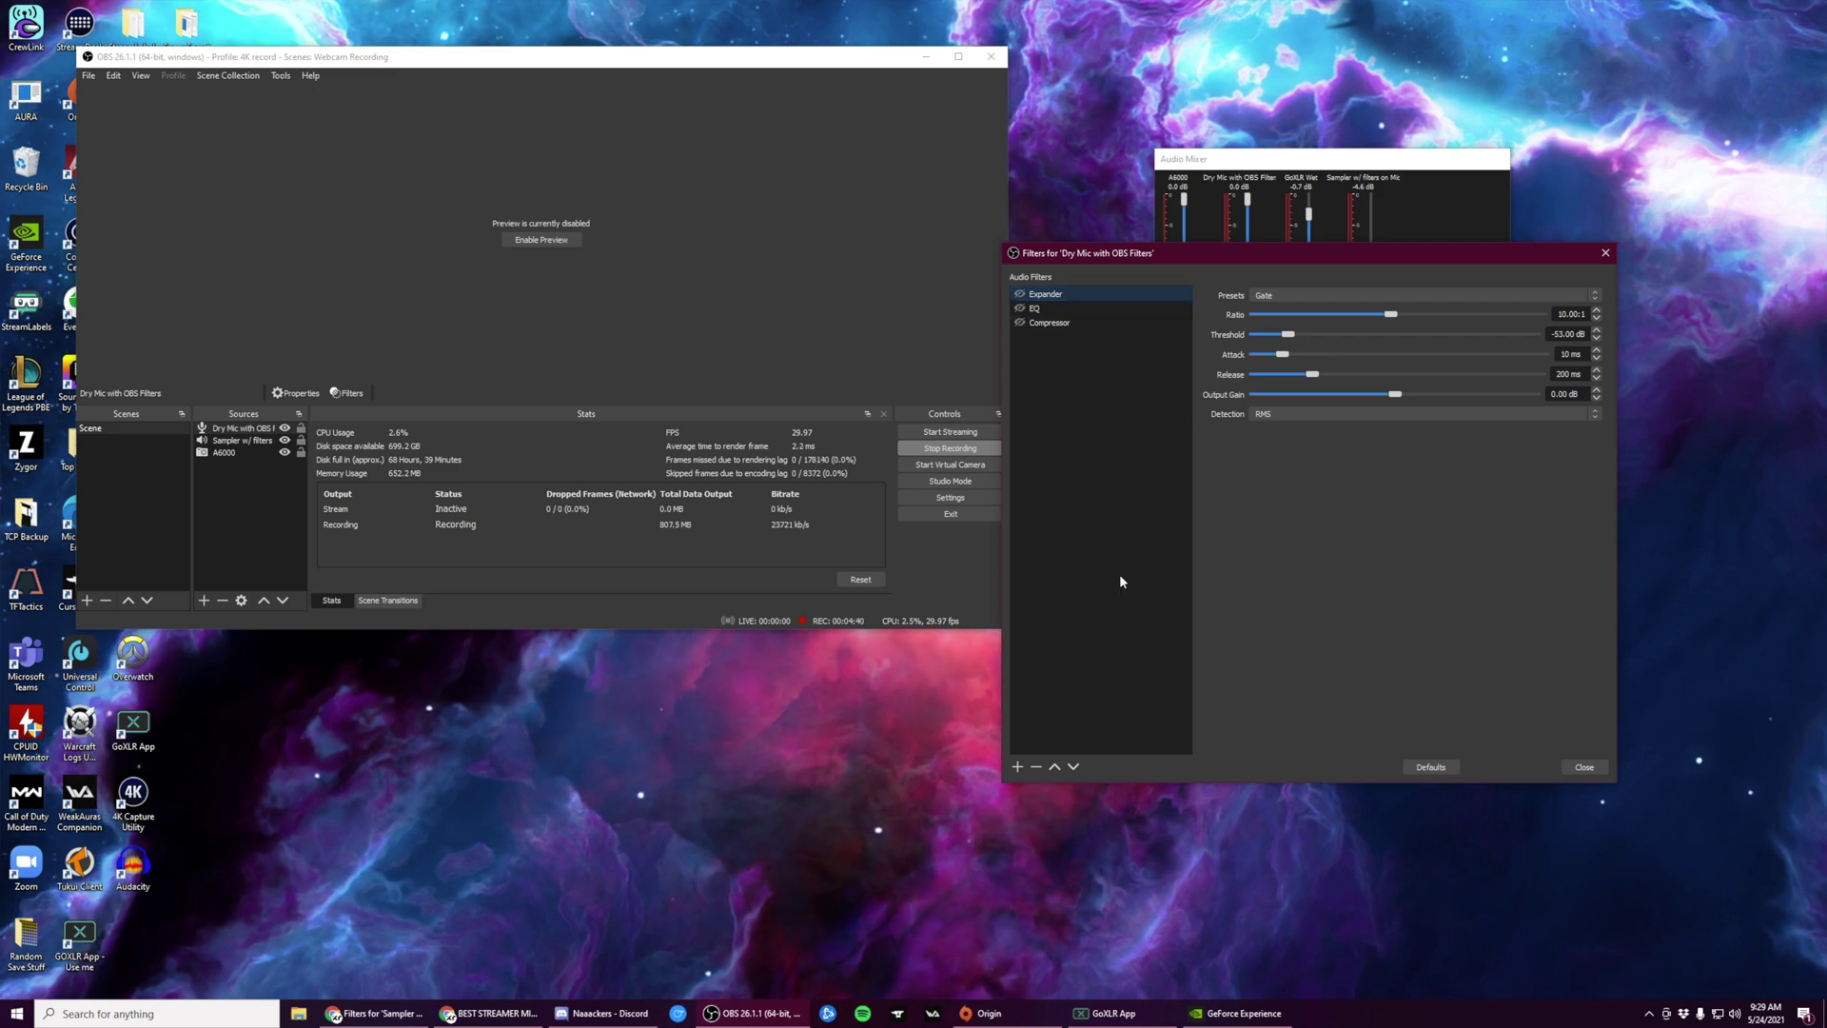
# - Review the filter types available for the dry mic, and select its existing Expander filter
pyautogui.click(1018, 768)
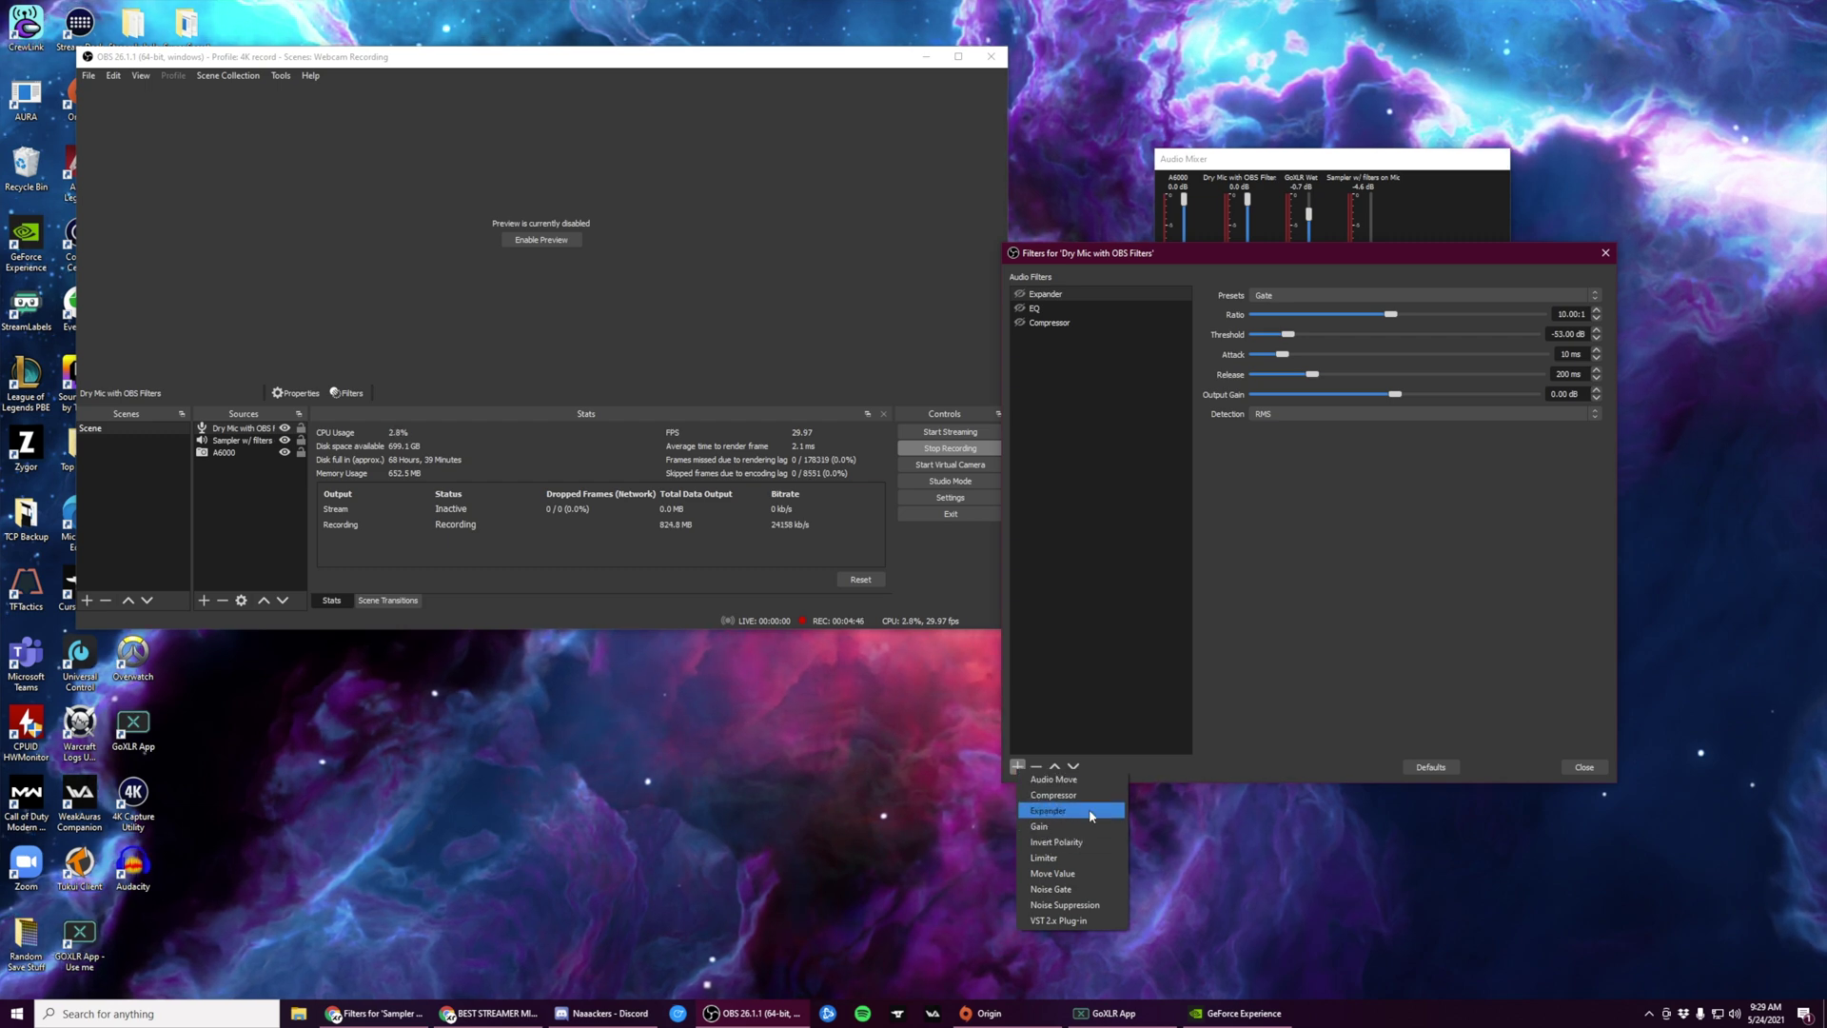
pyautogui.click(1260, 733)
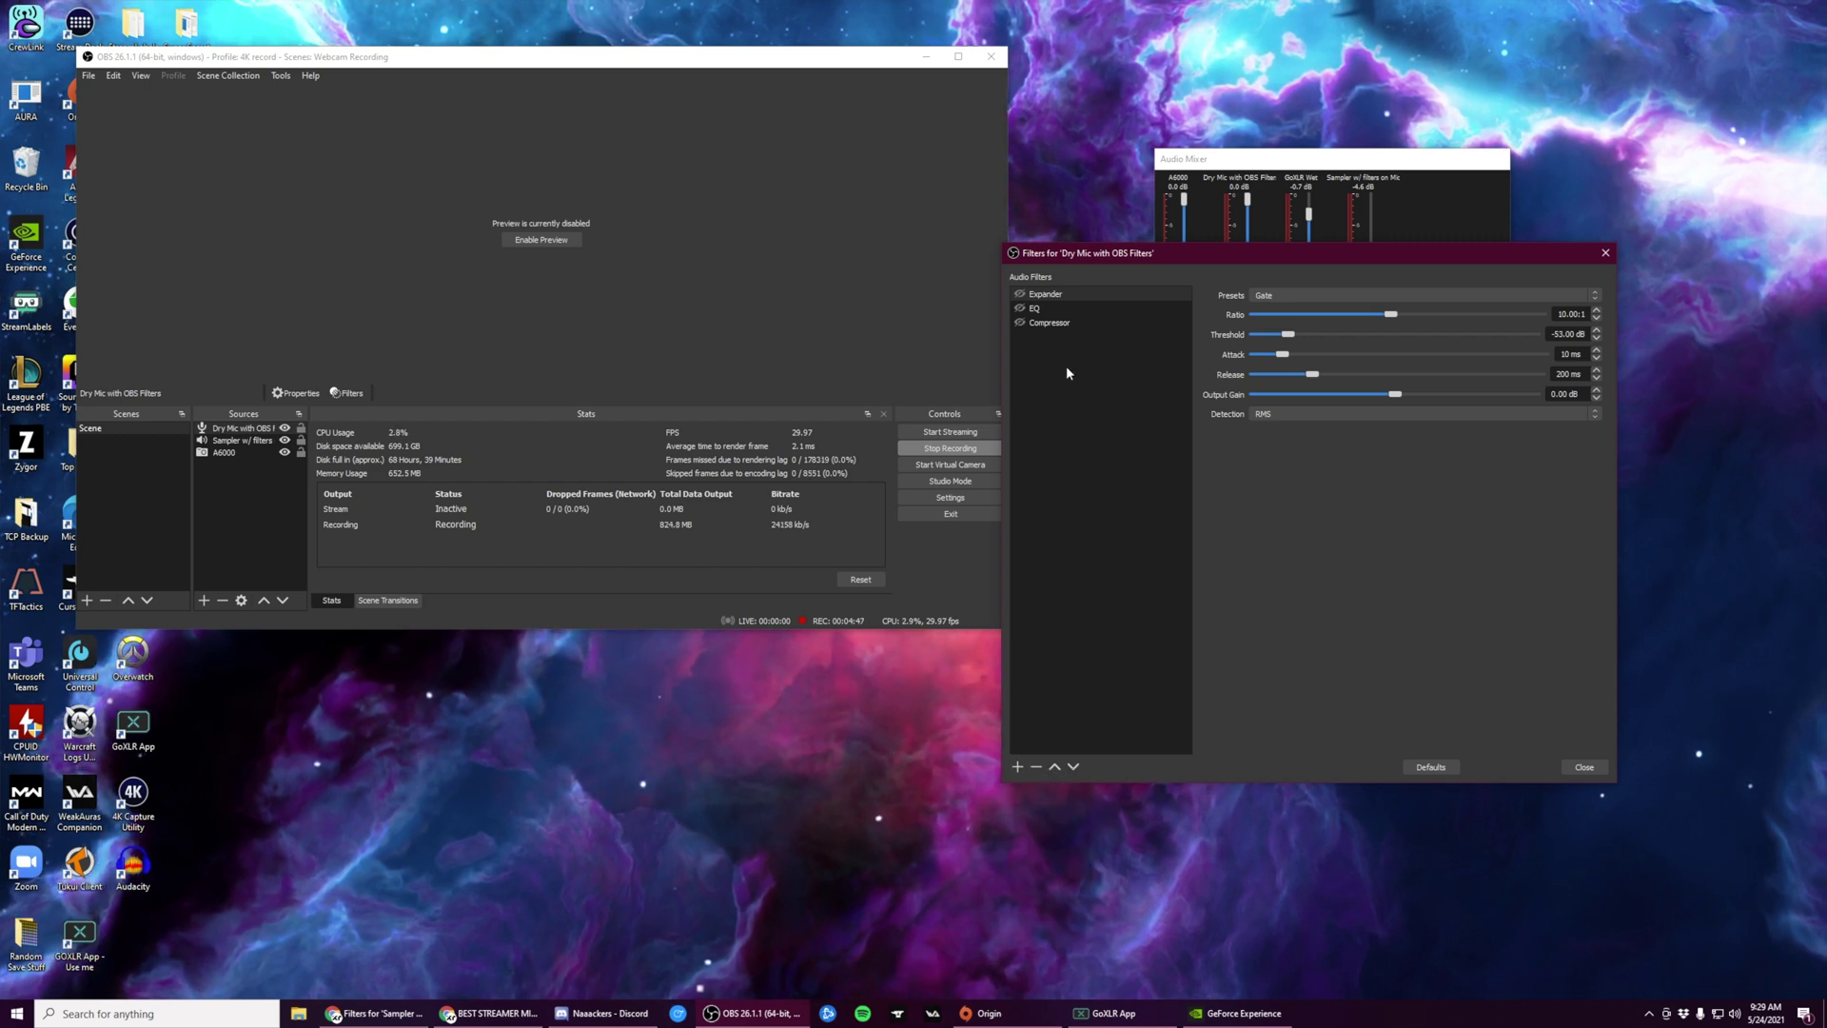
pyautogui.click(1044, 296)
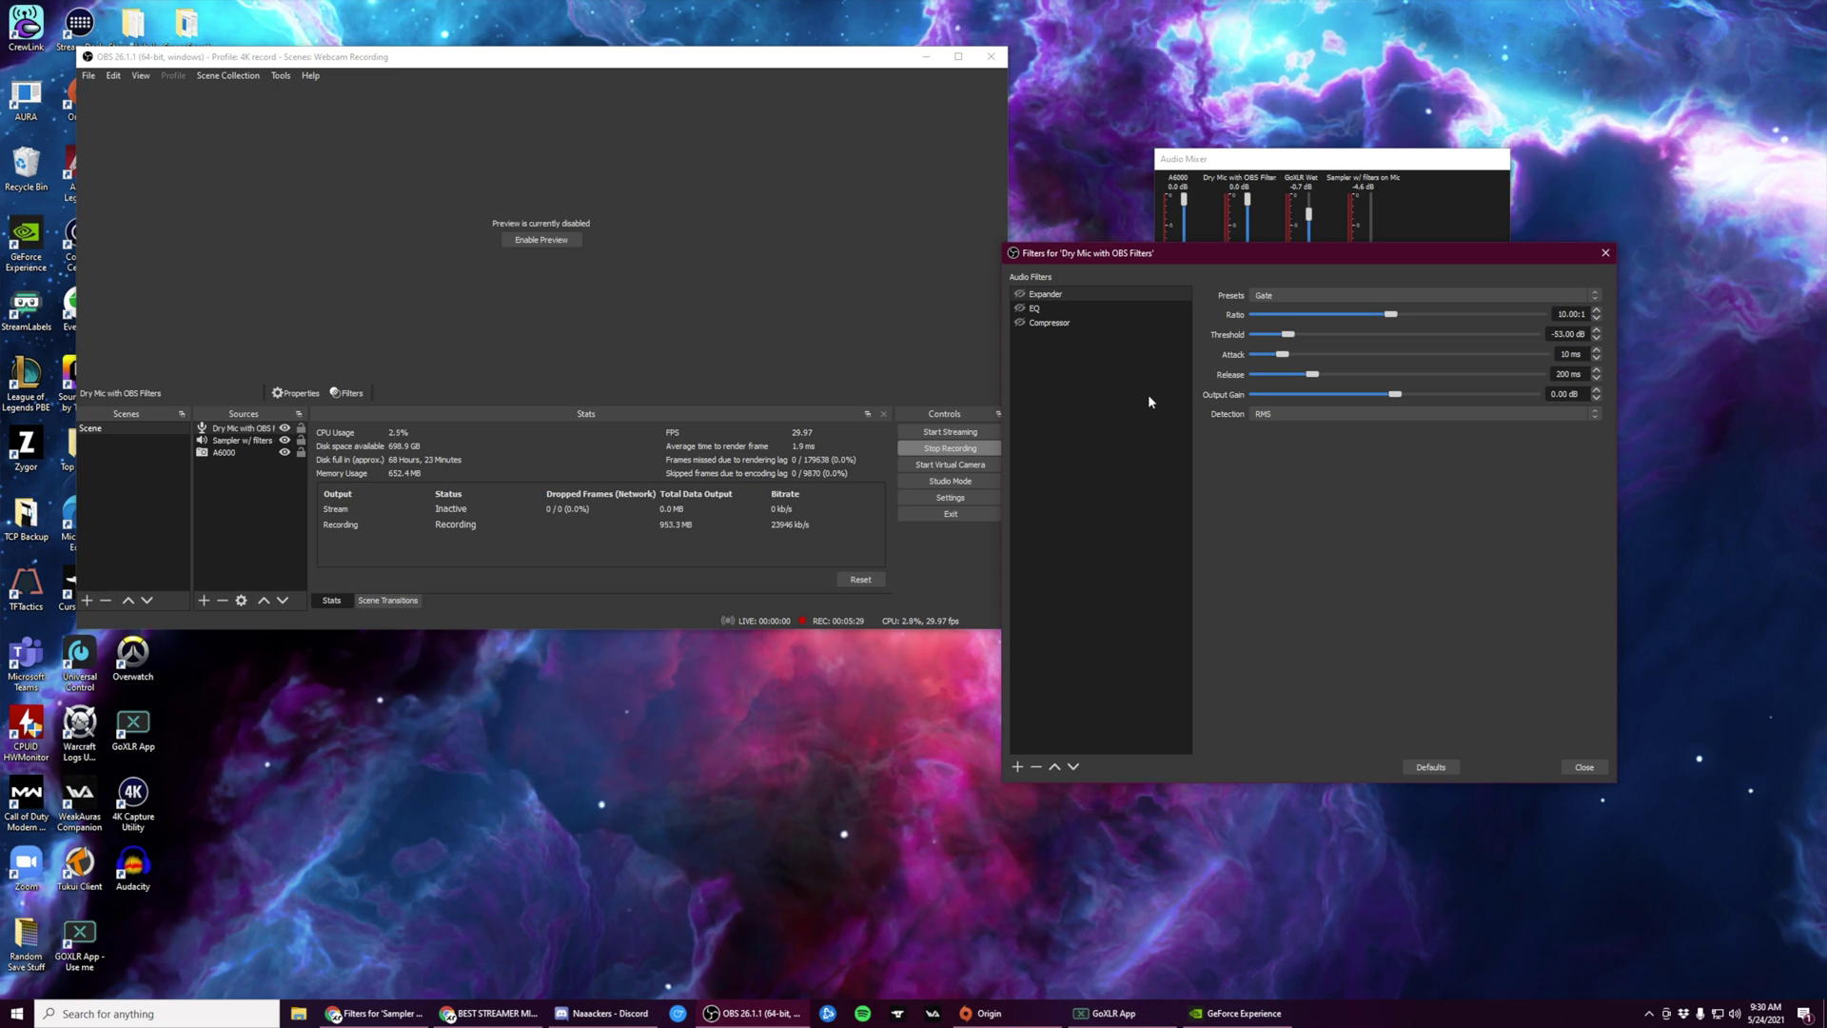
# - Add a VST 2.x Plug-in filter under its default name and look through the installed plug-ins it offers
pyautogui.click(1017, 766)
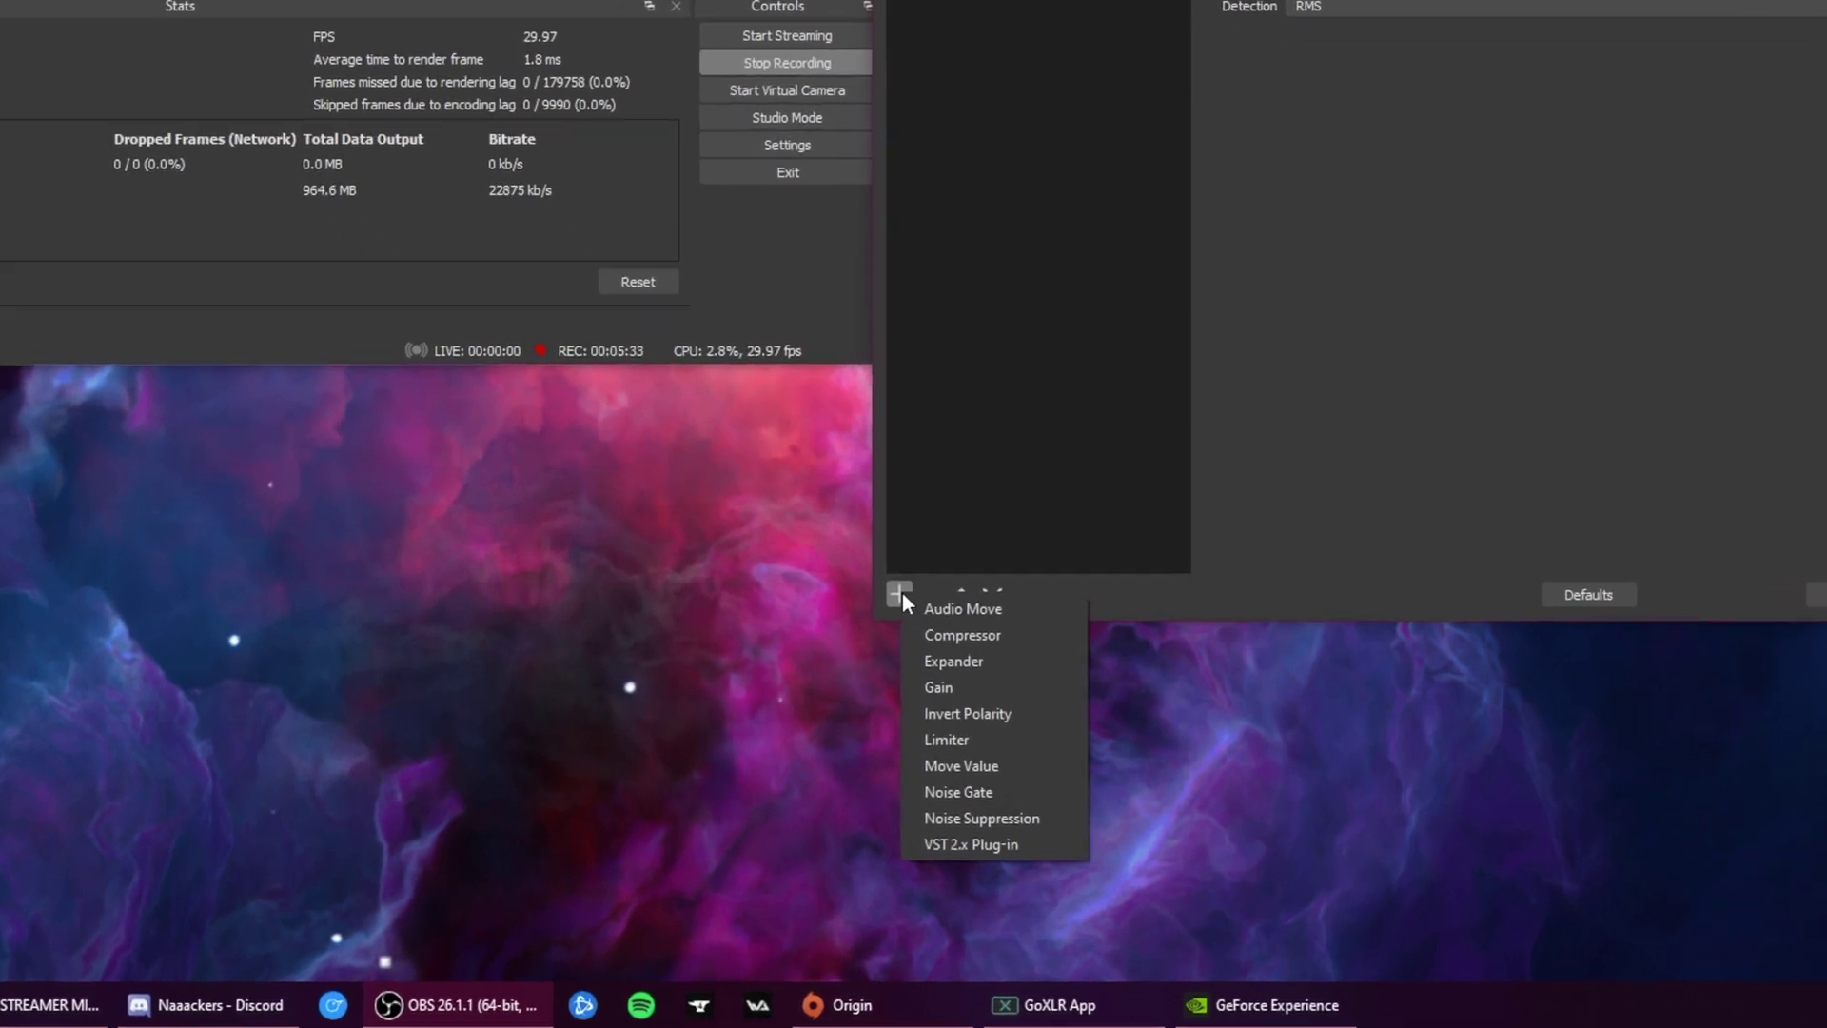
pyautogui.click(991, 844)
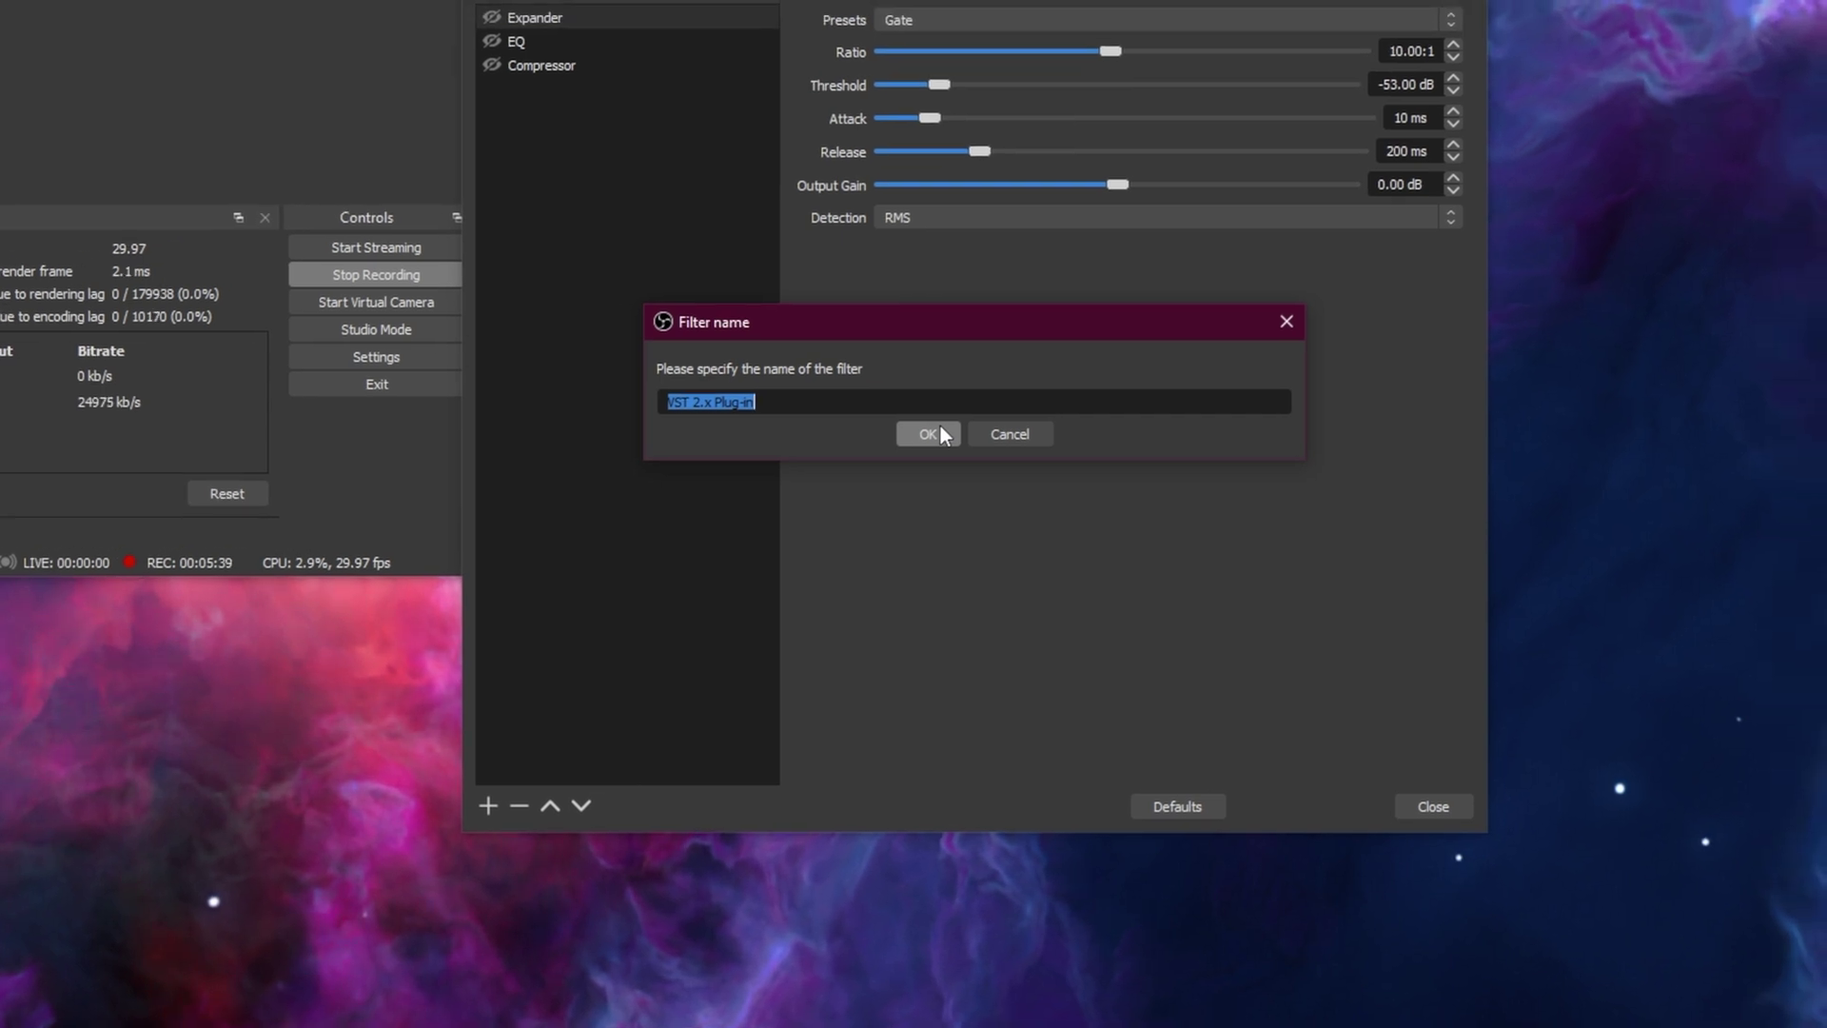
pyautogui.click(959, 423)
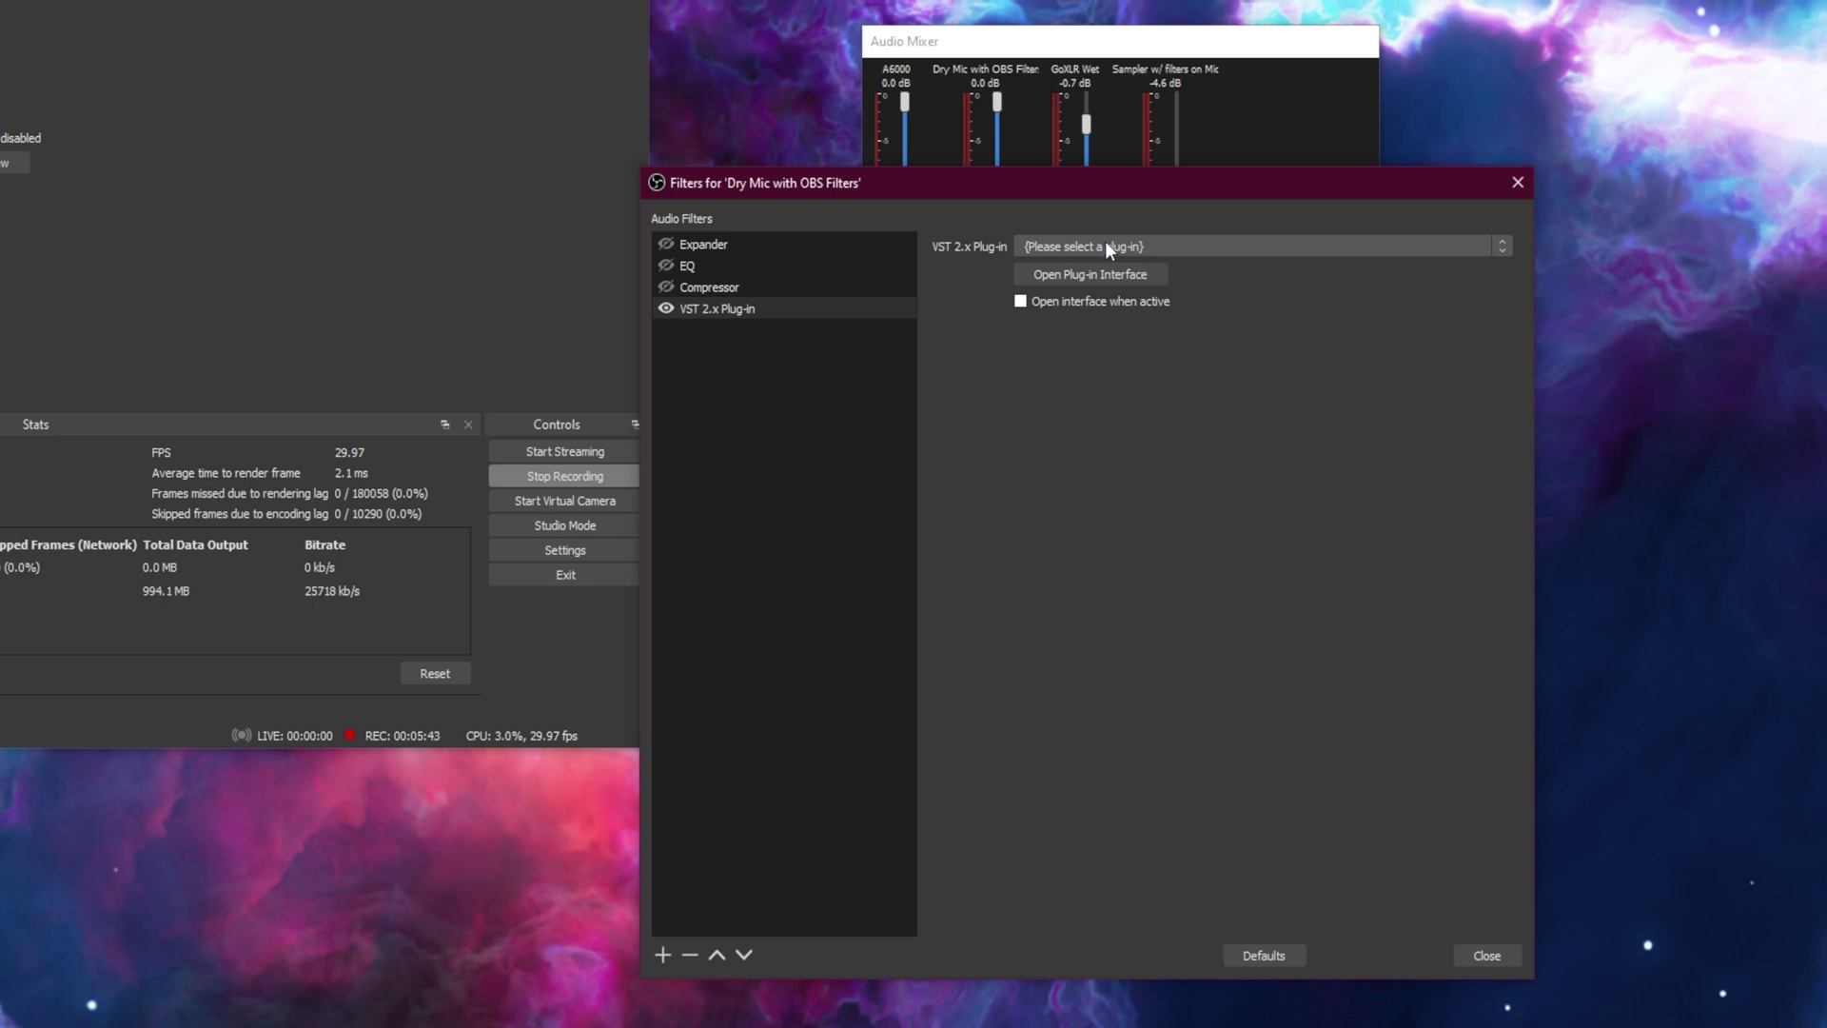
pyautogui.click(1100, 225)
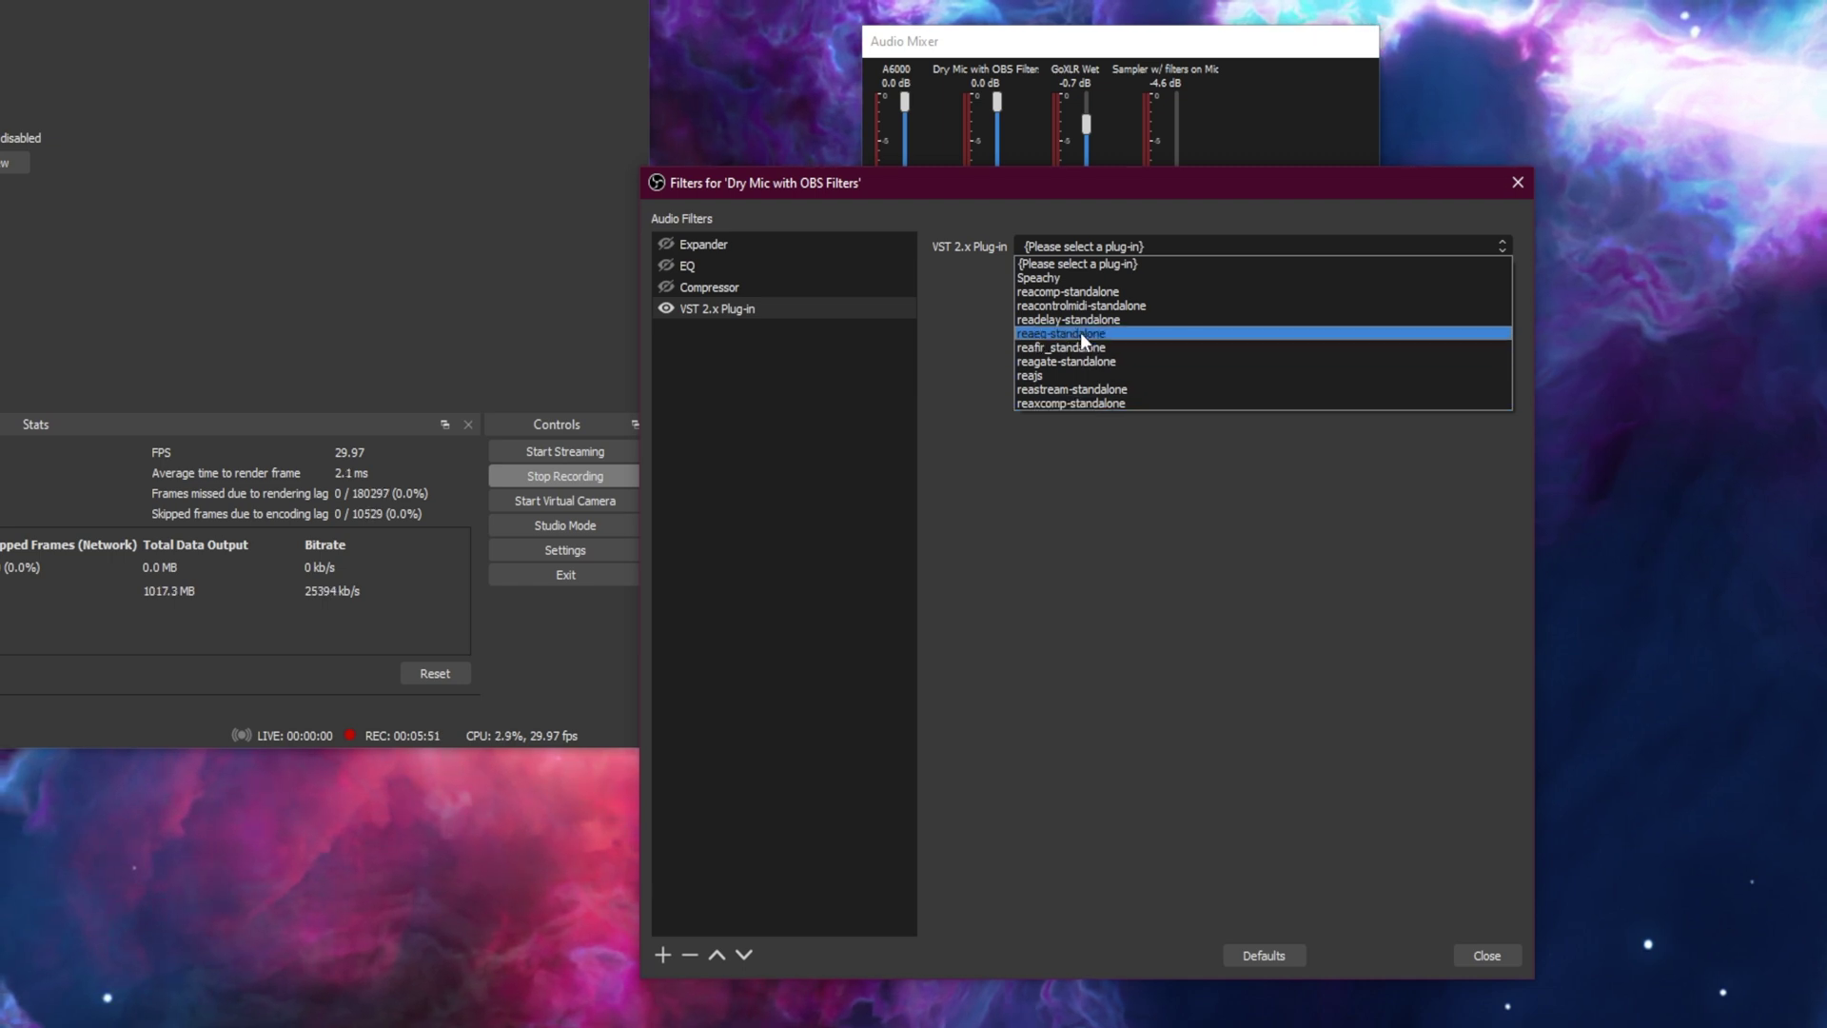
# - Remove the extra VST 2.x Plug-in filter from the dry mic's filter list
pyautogui.click(752, 307)
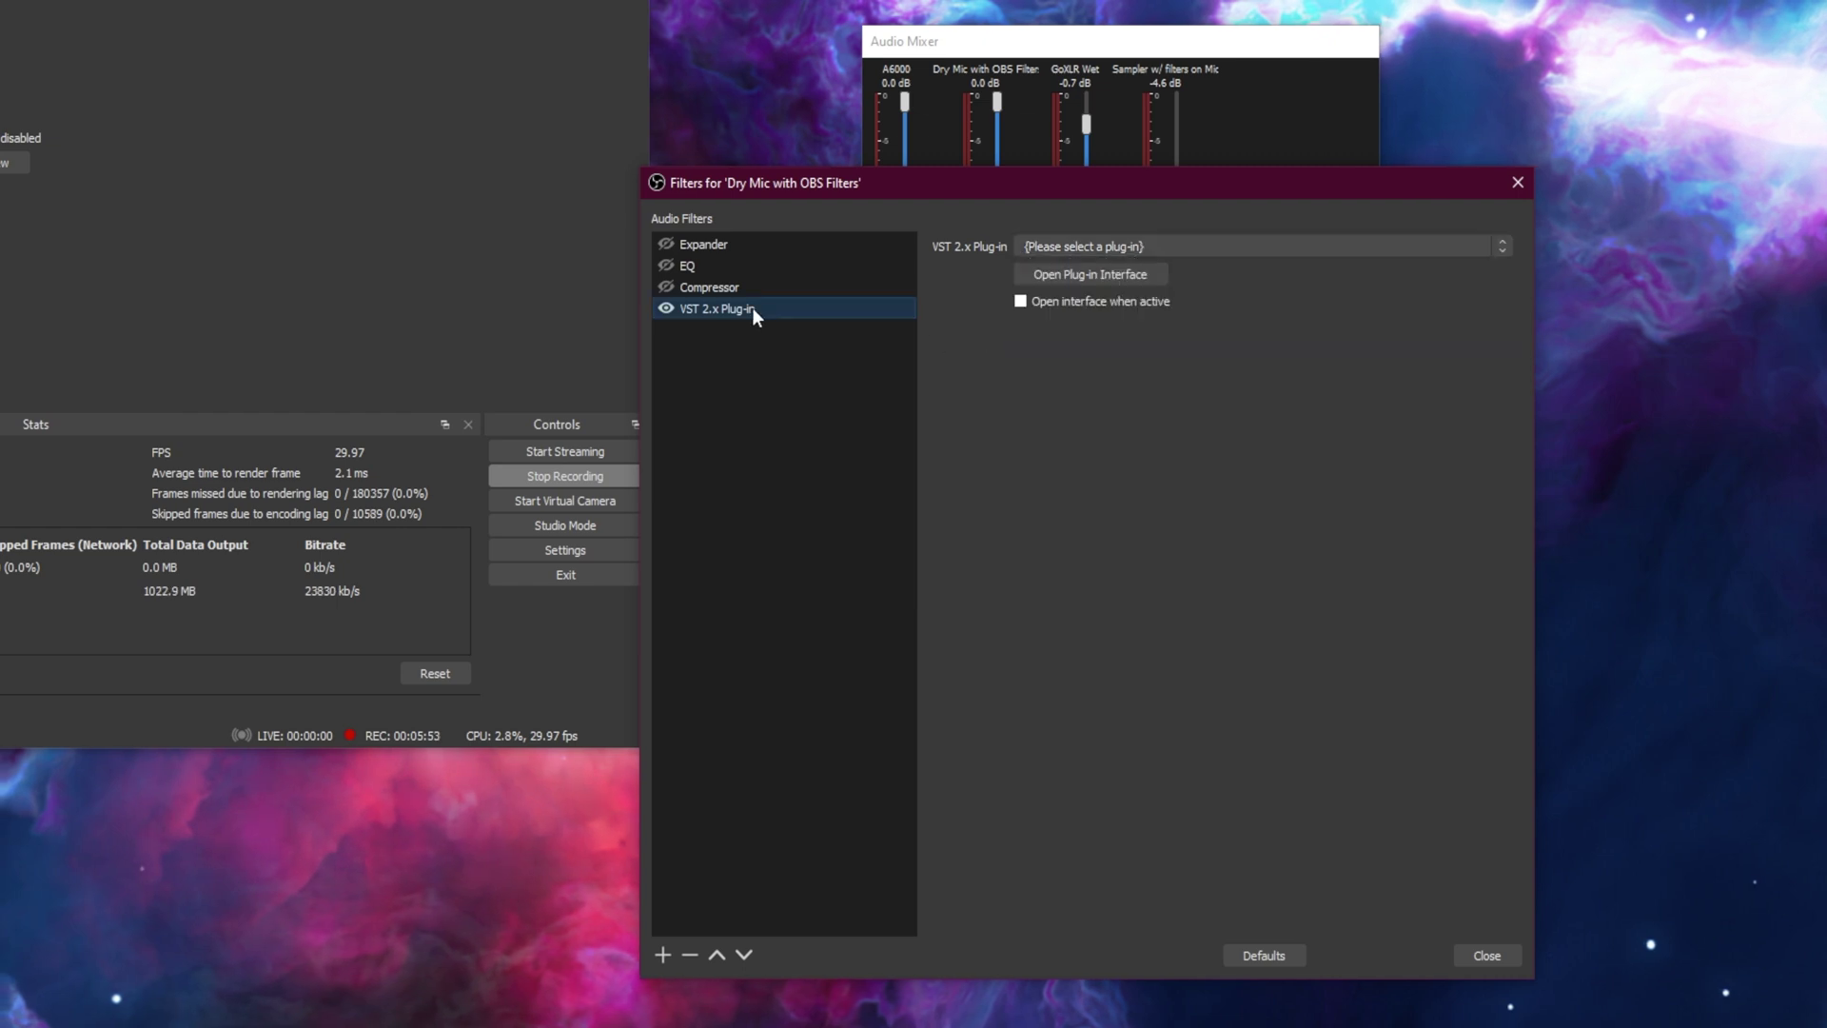
pyautogui.click(690, 954)
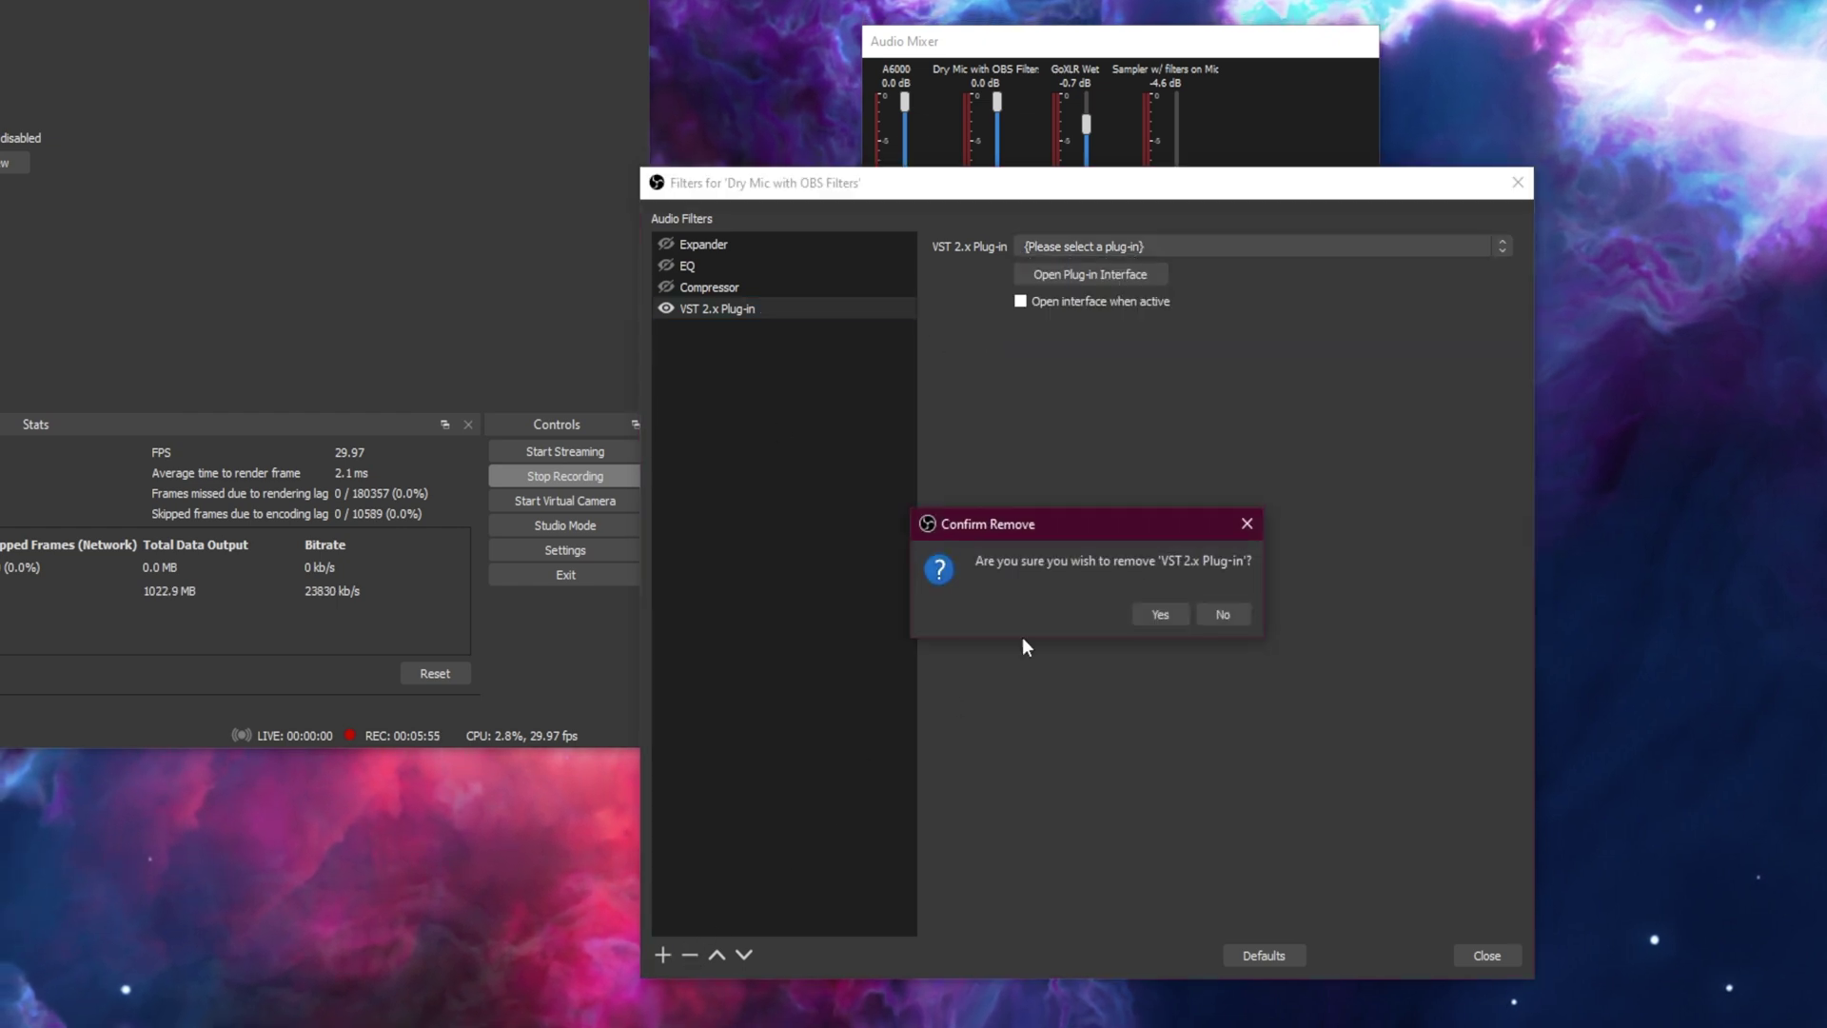
pyautogui.click(1156, 617)
# - Enable the EQ filter and open its reaeq-standalone plug-in interface
pyautogui.click(685, 267)
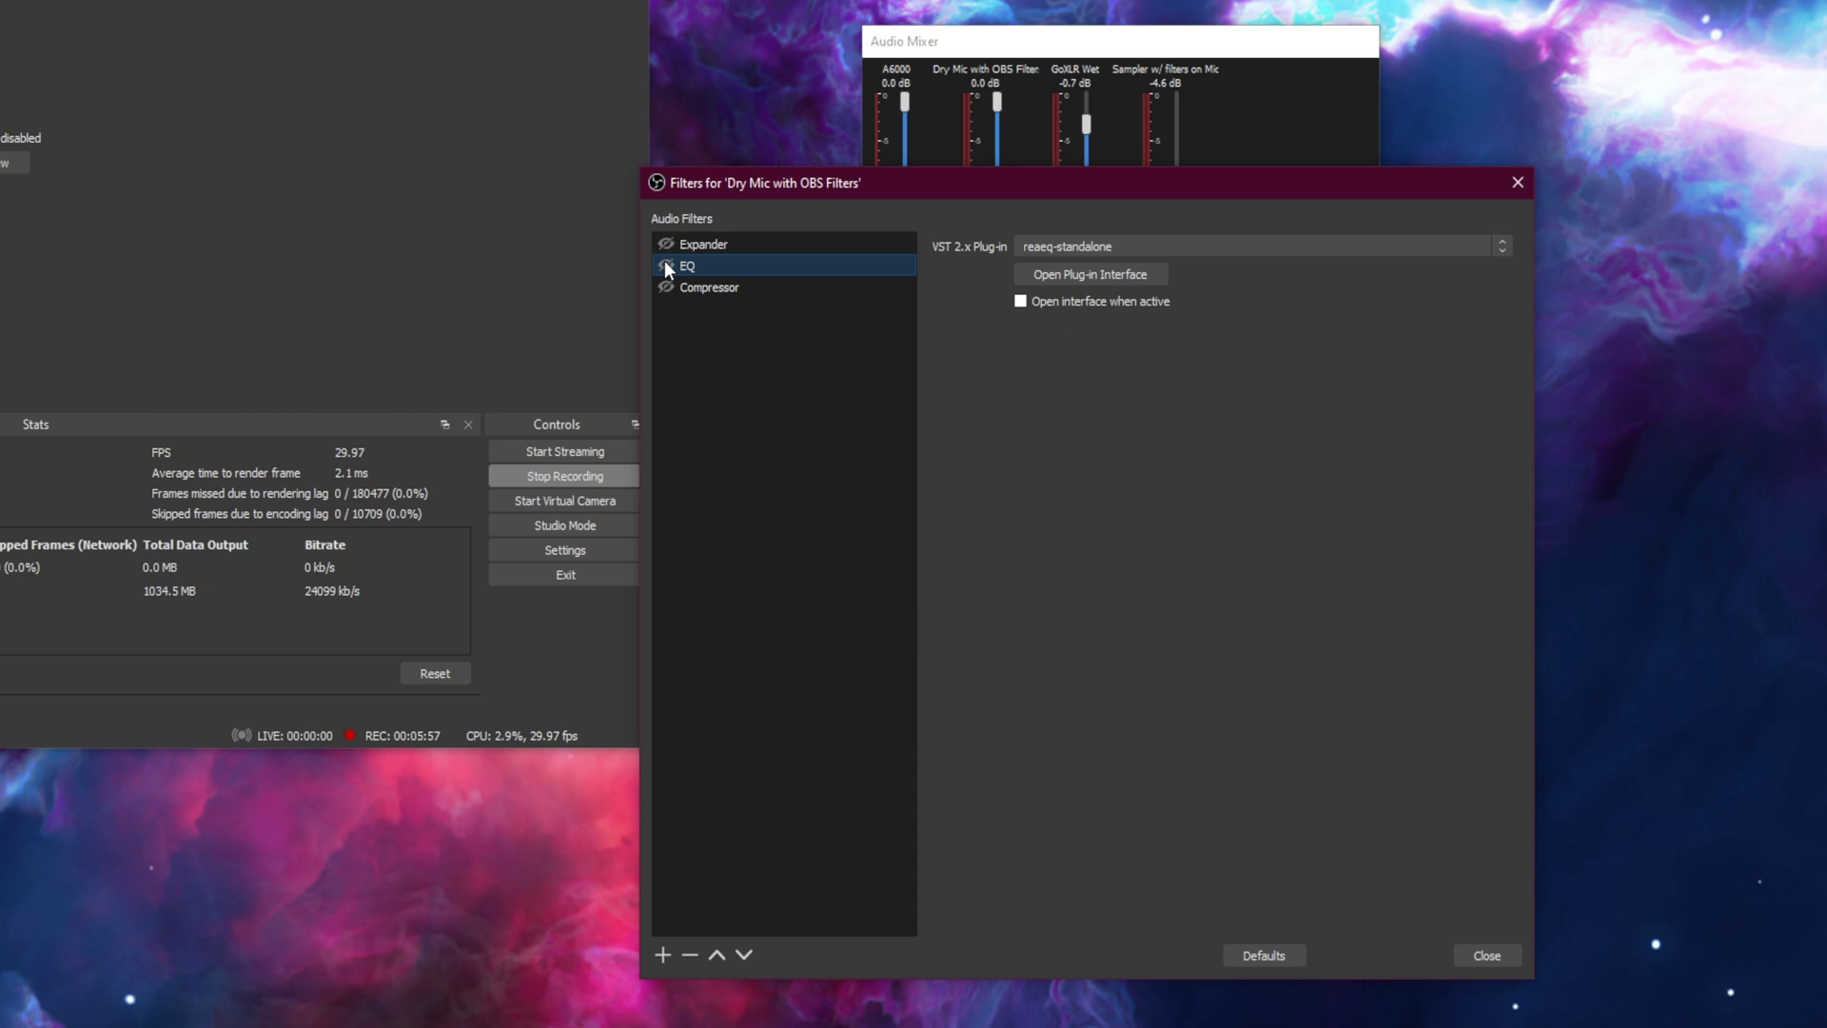
pyautogui.click(666, 266)
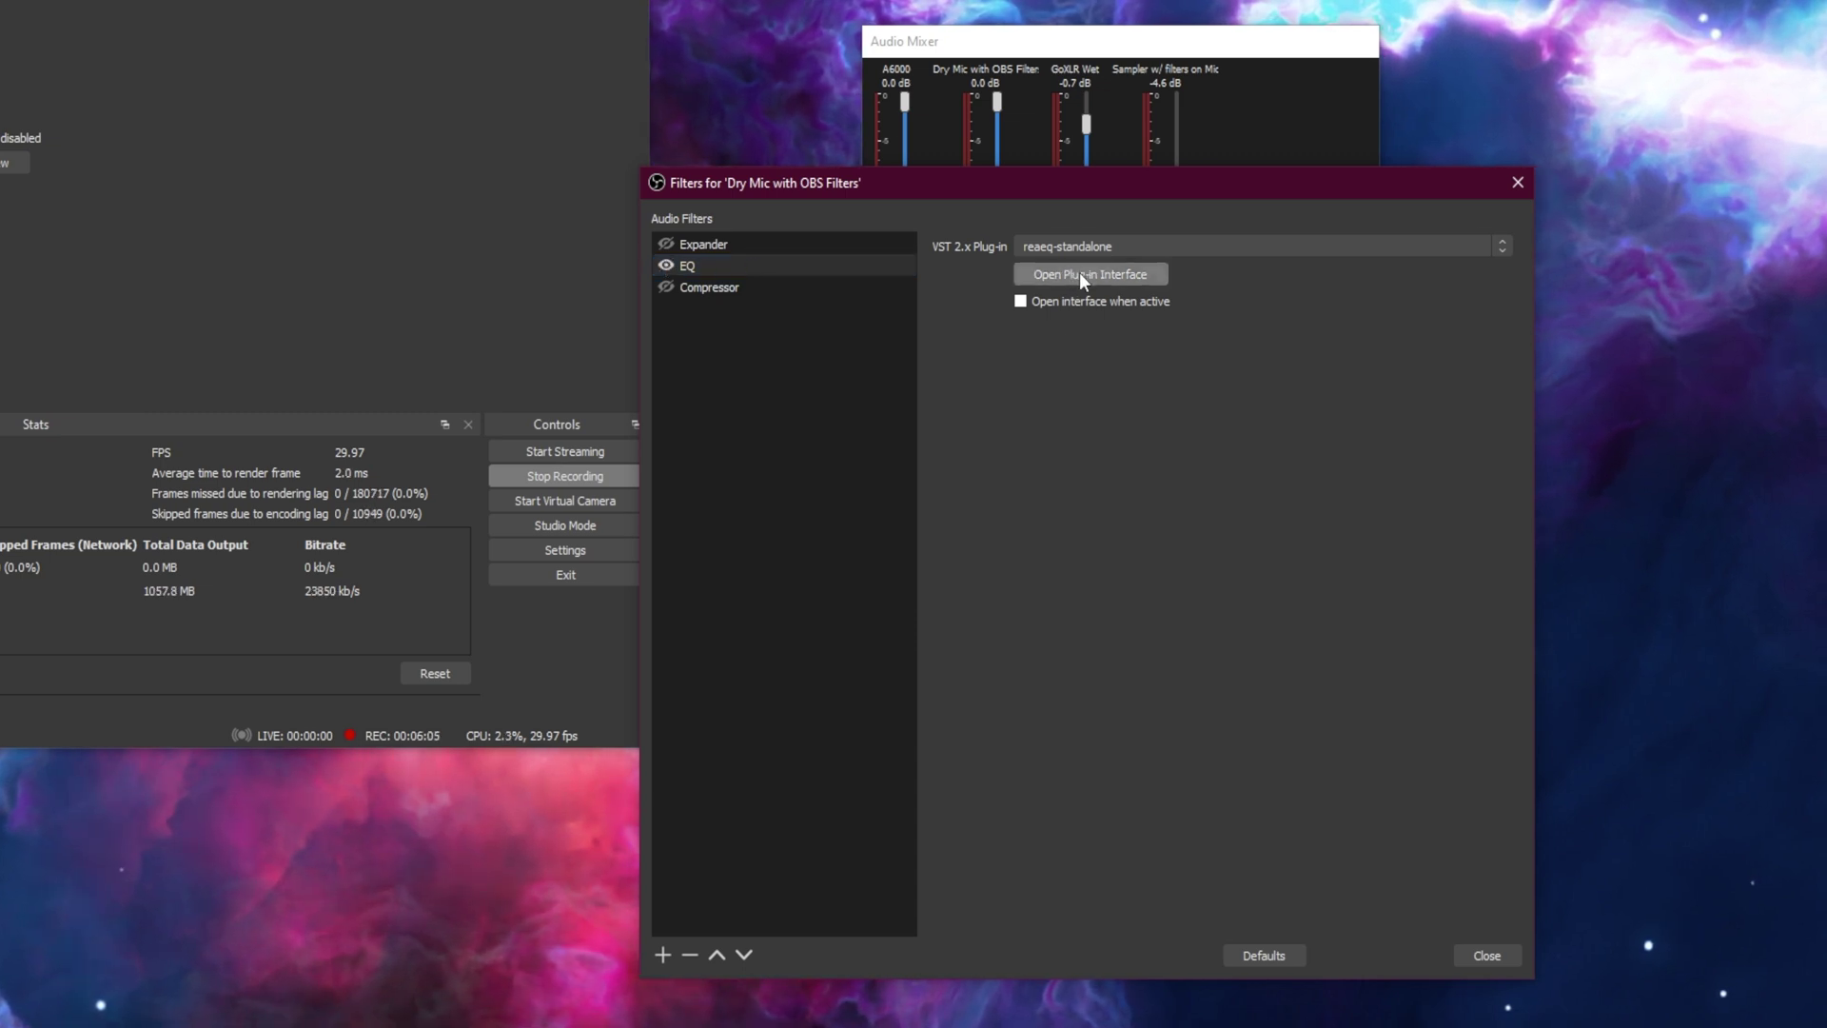
pyautogui.click(1079, 273)
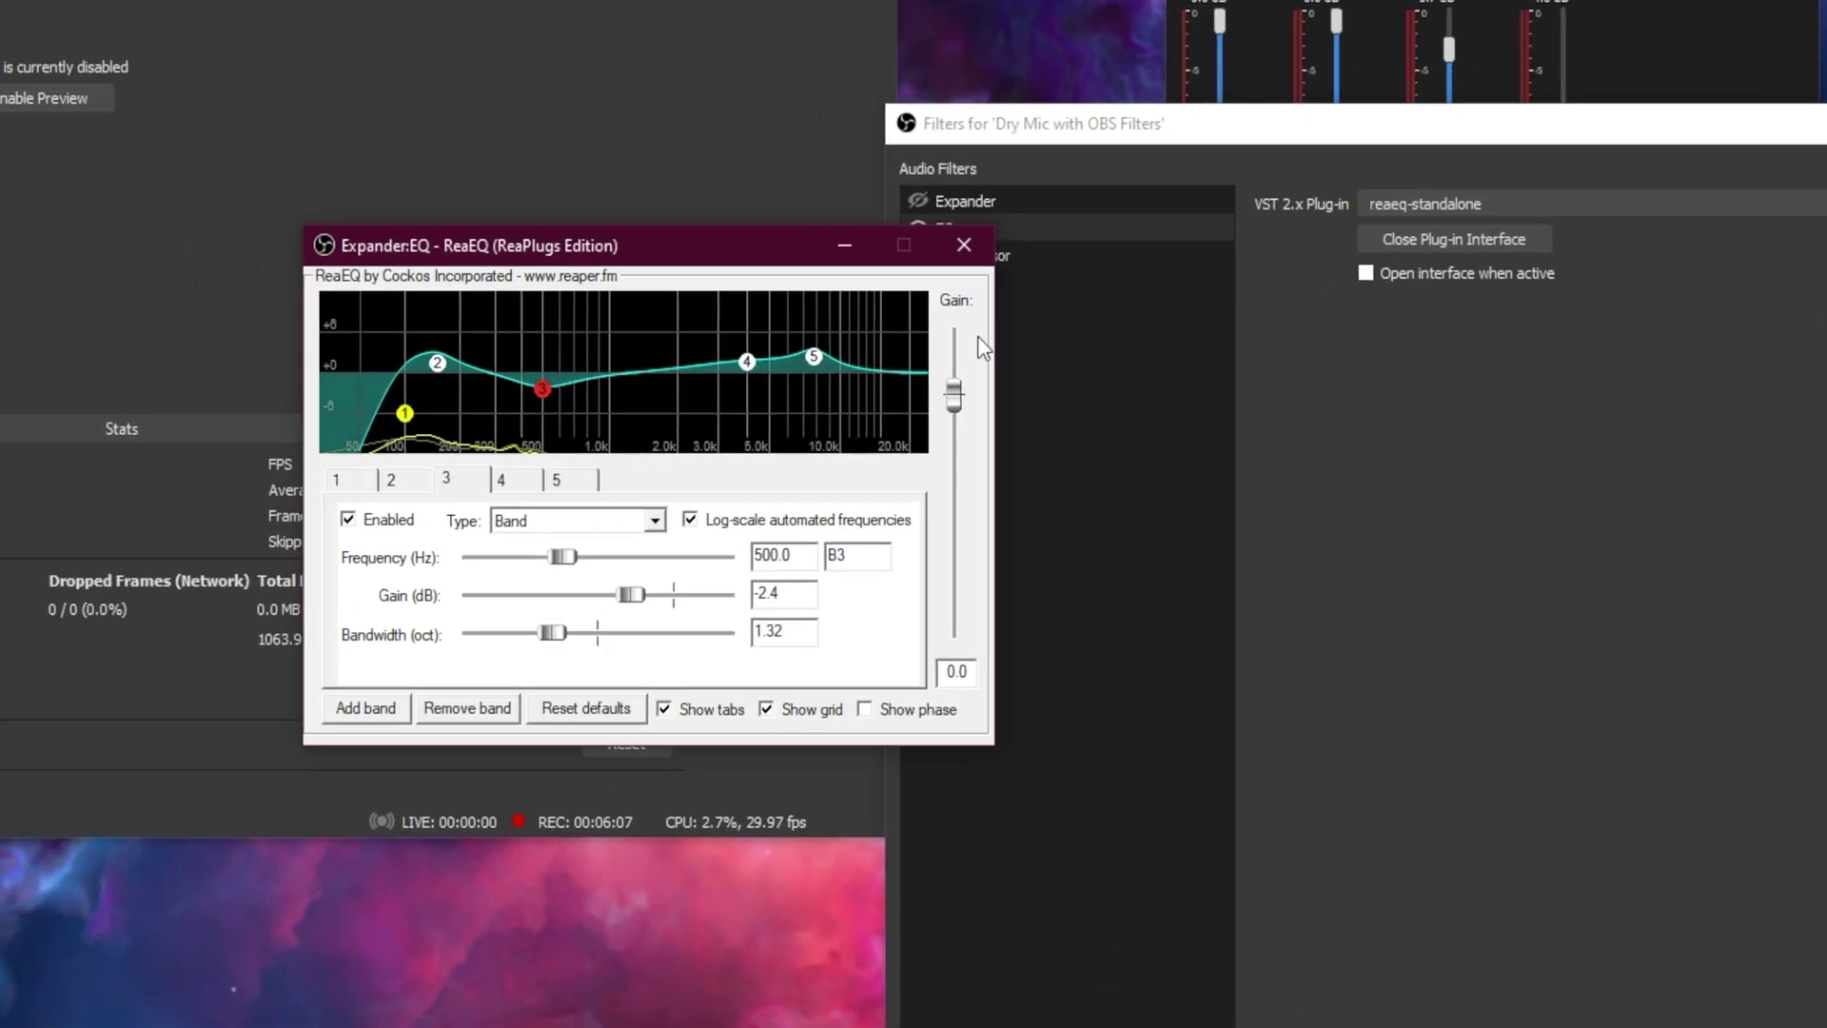
# - Examine the type, frequency, gain and bandwidth of ReaEQ bands 1 to 5, keeping band 1 as High Pass
pyautogui.click(260, 412)
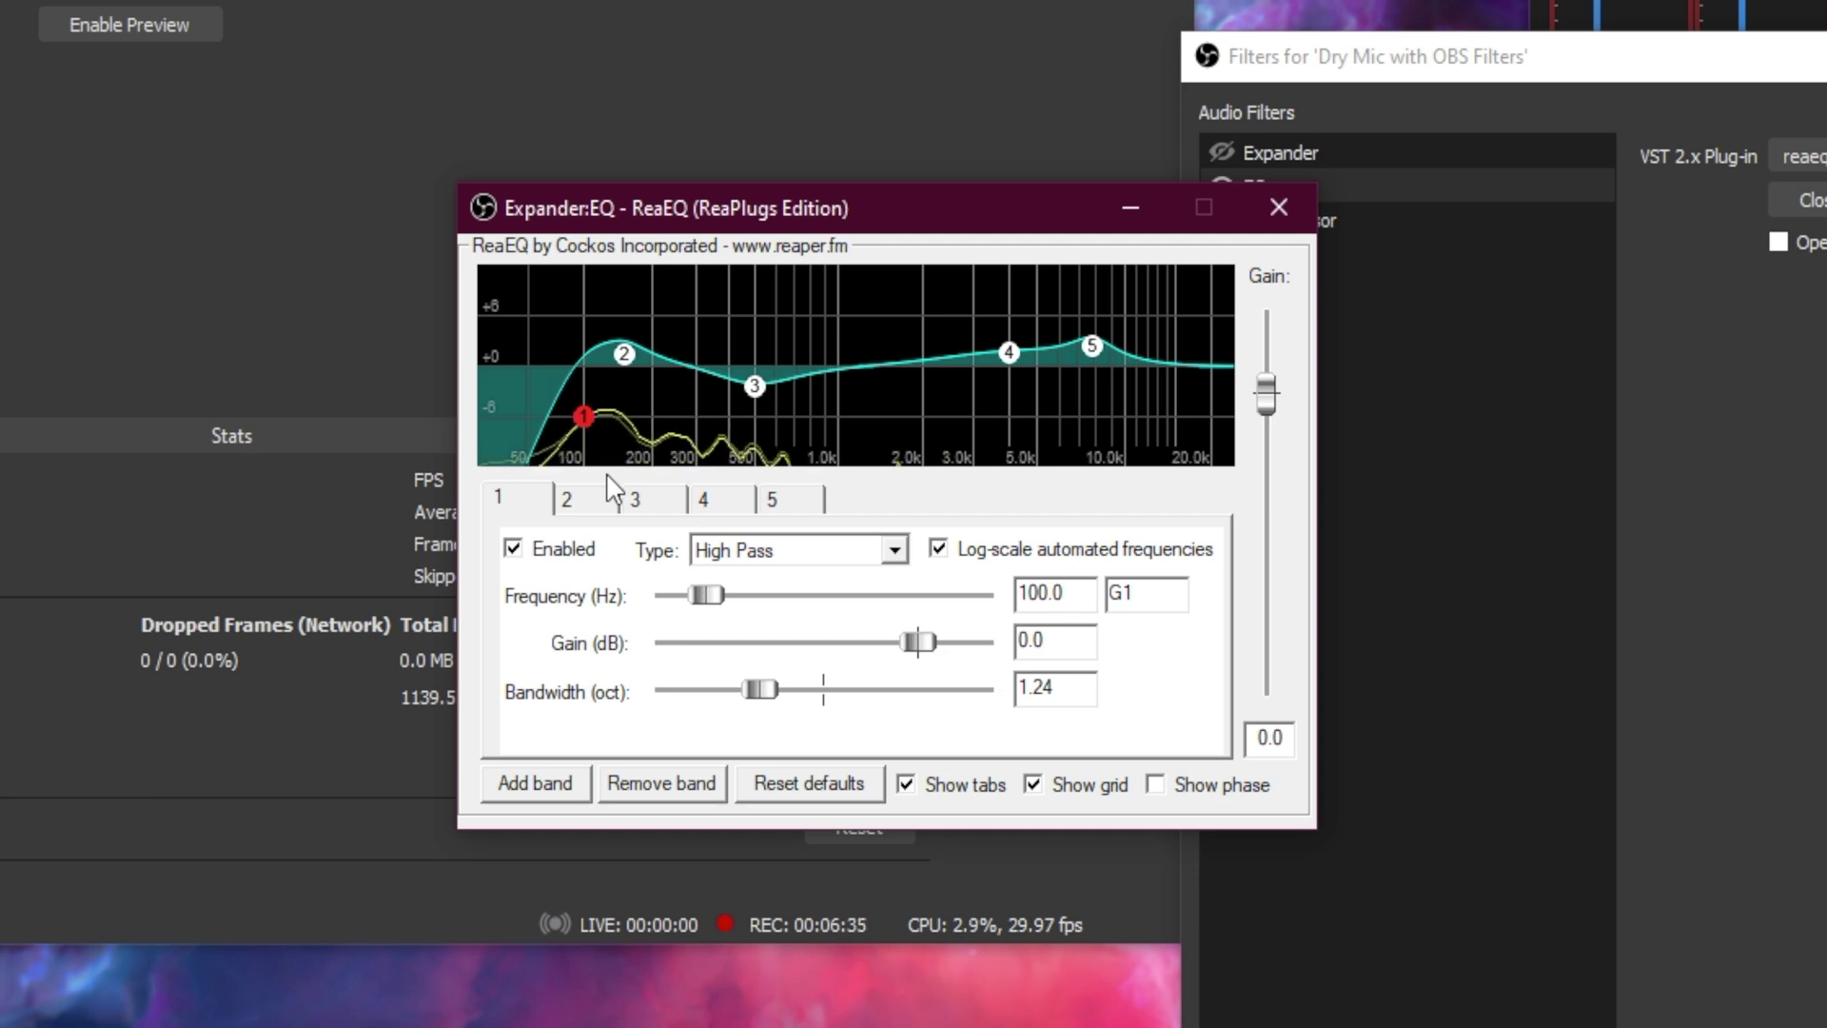
pyautogui.click(518, 498)
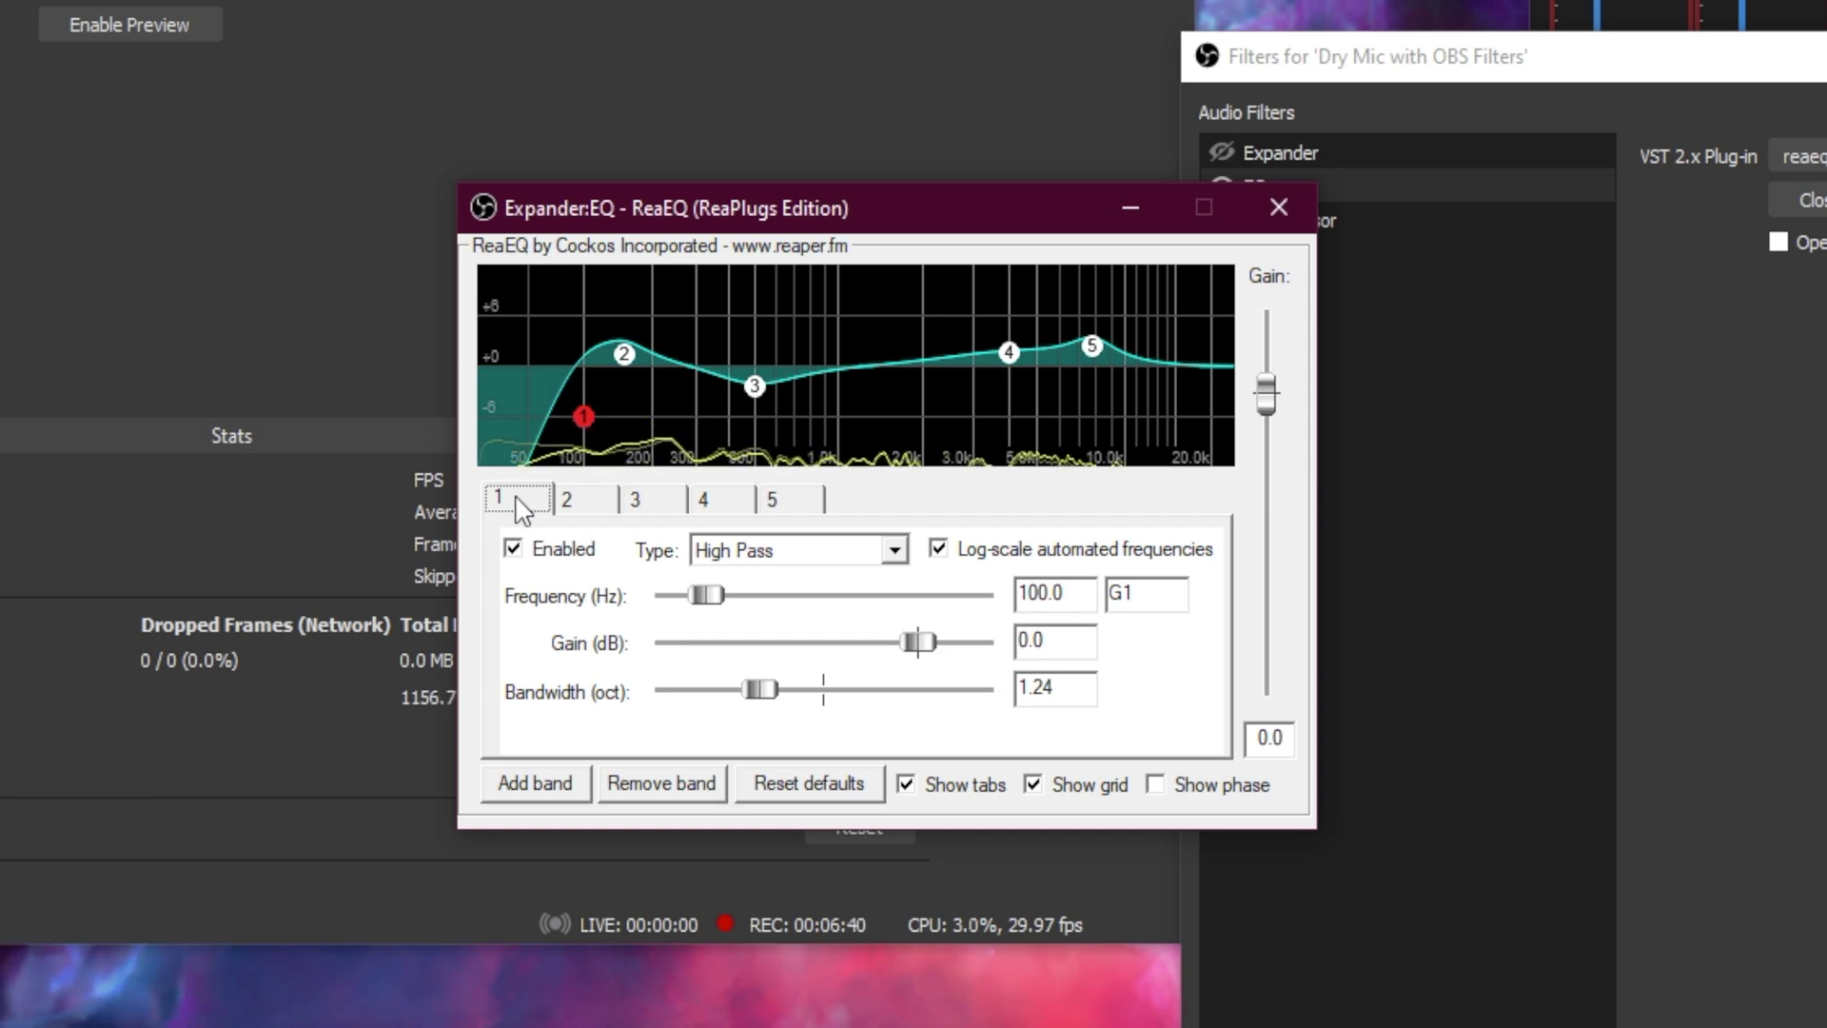
pyautogui.click(894, 550)
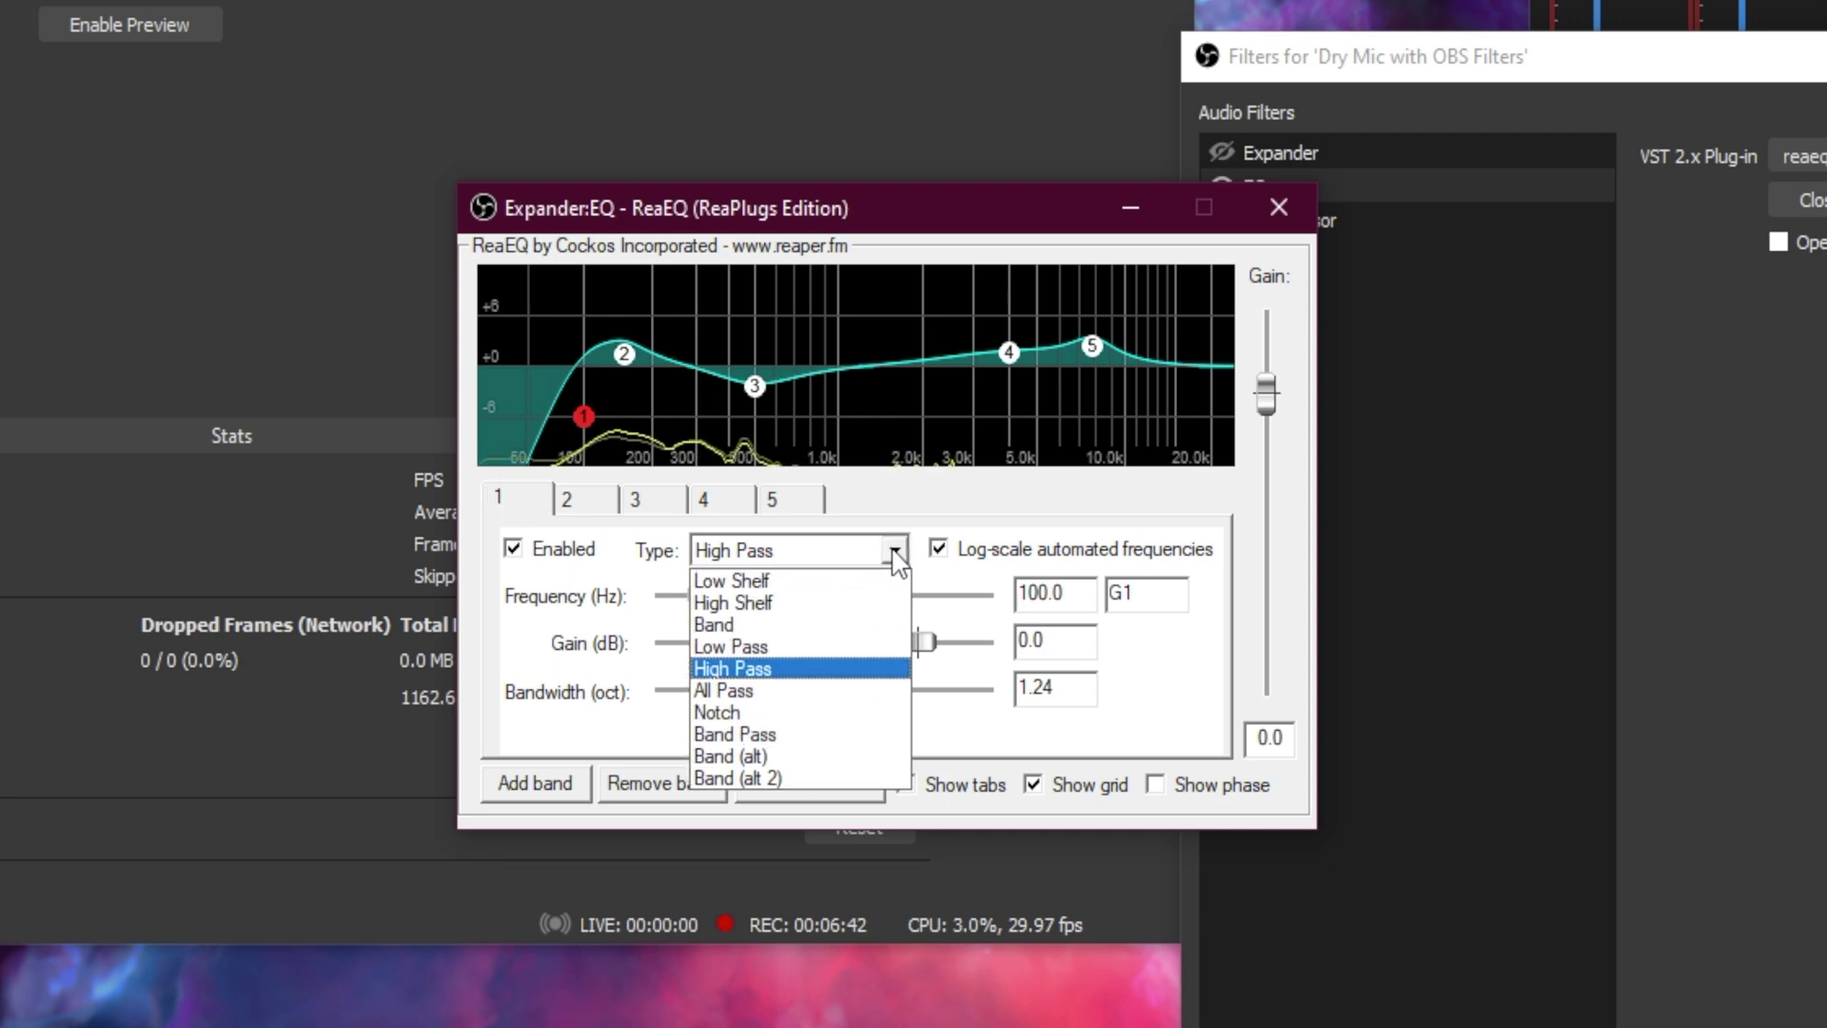
pyautogui.click(813, 672)
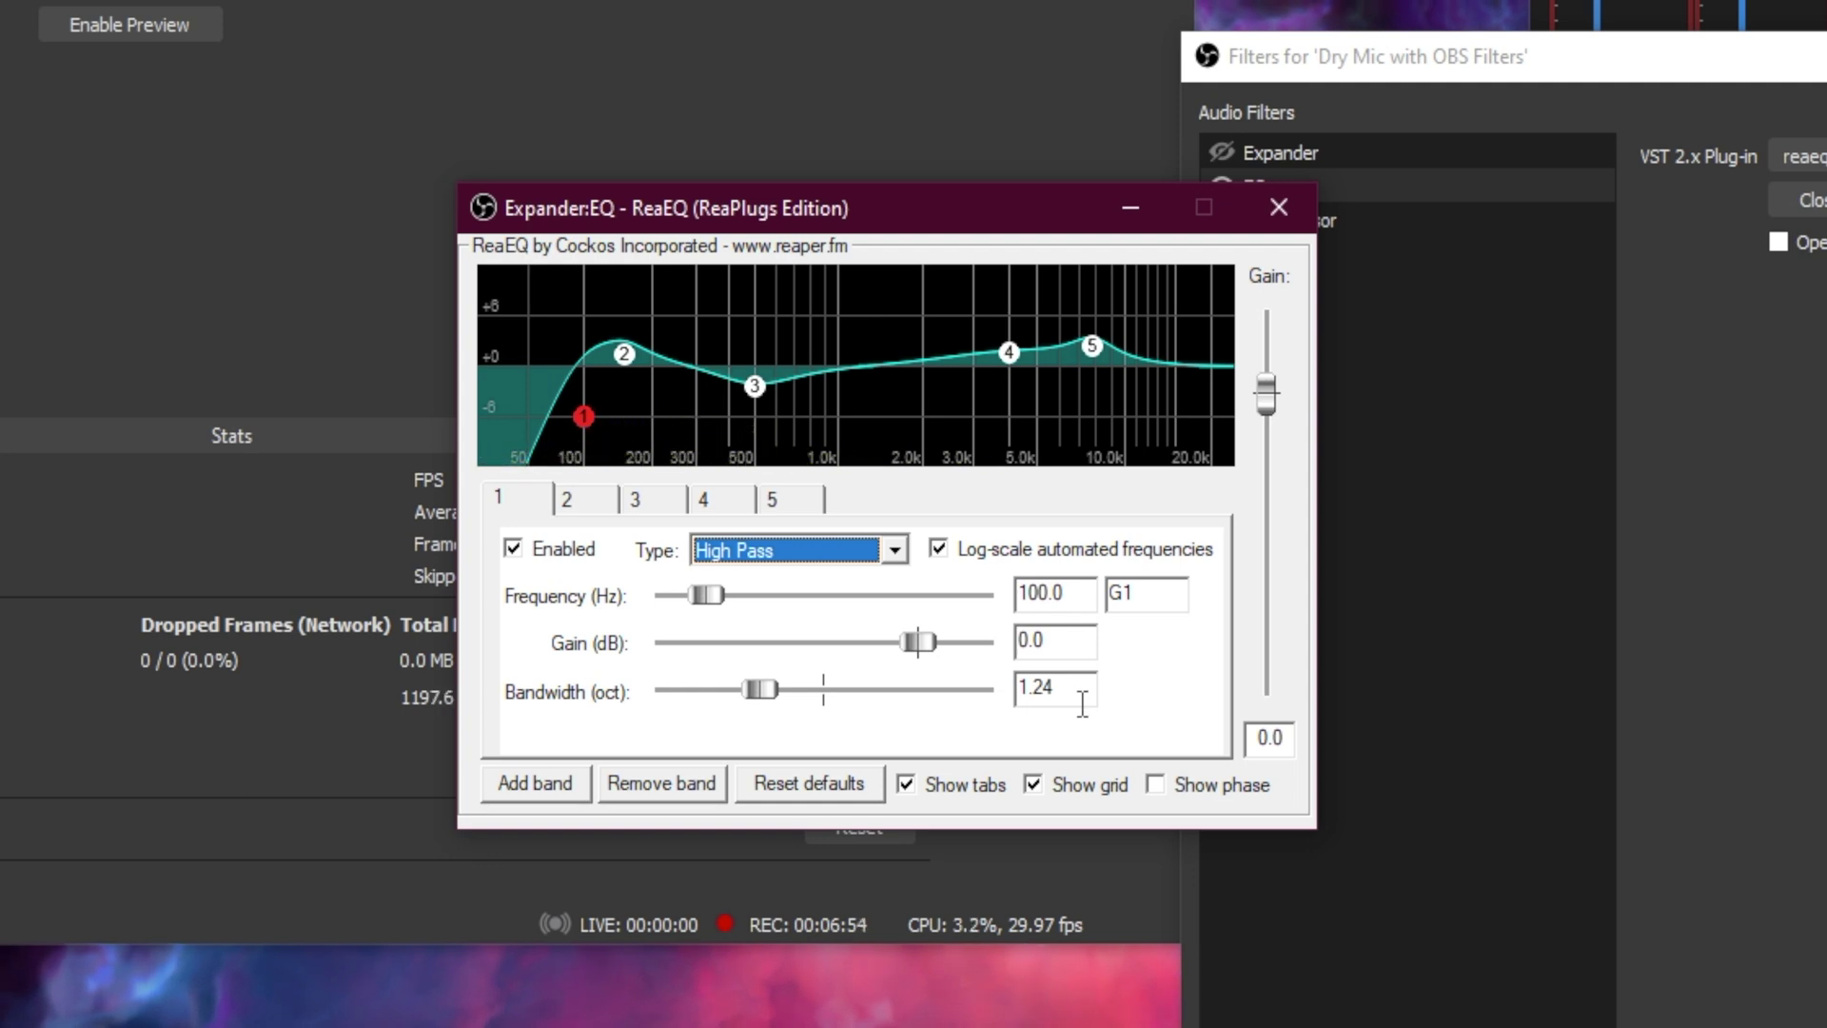
pyautogui.click(581, 503)
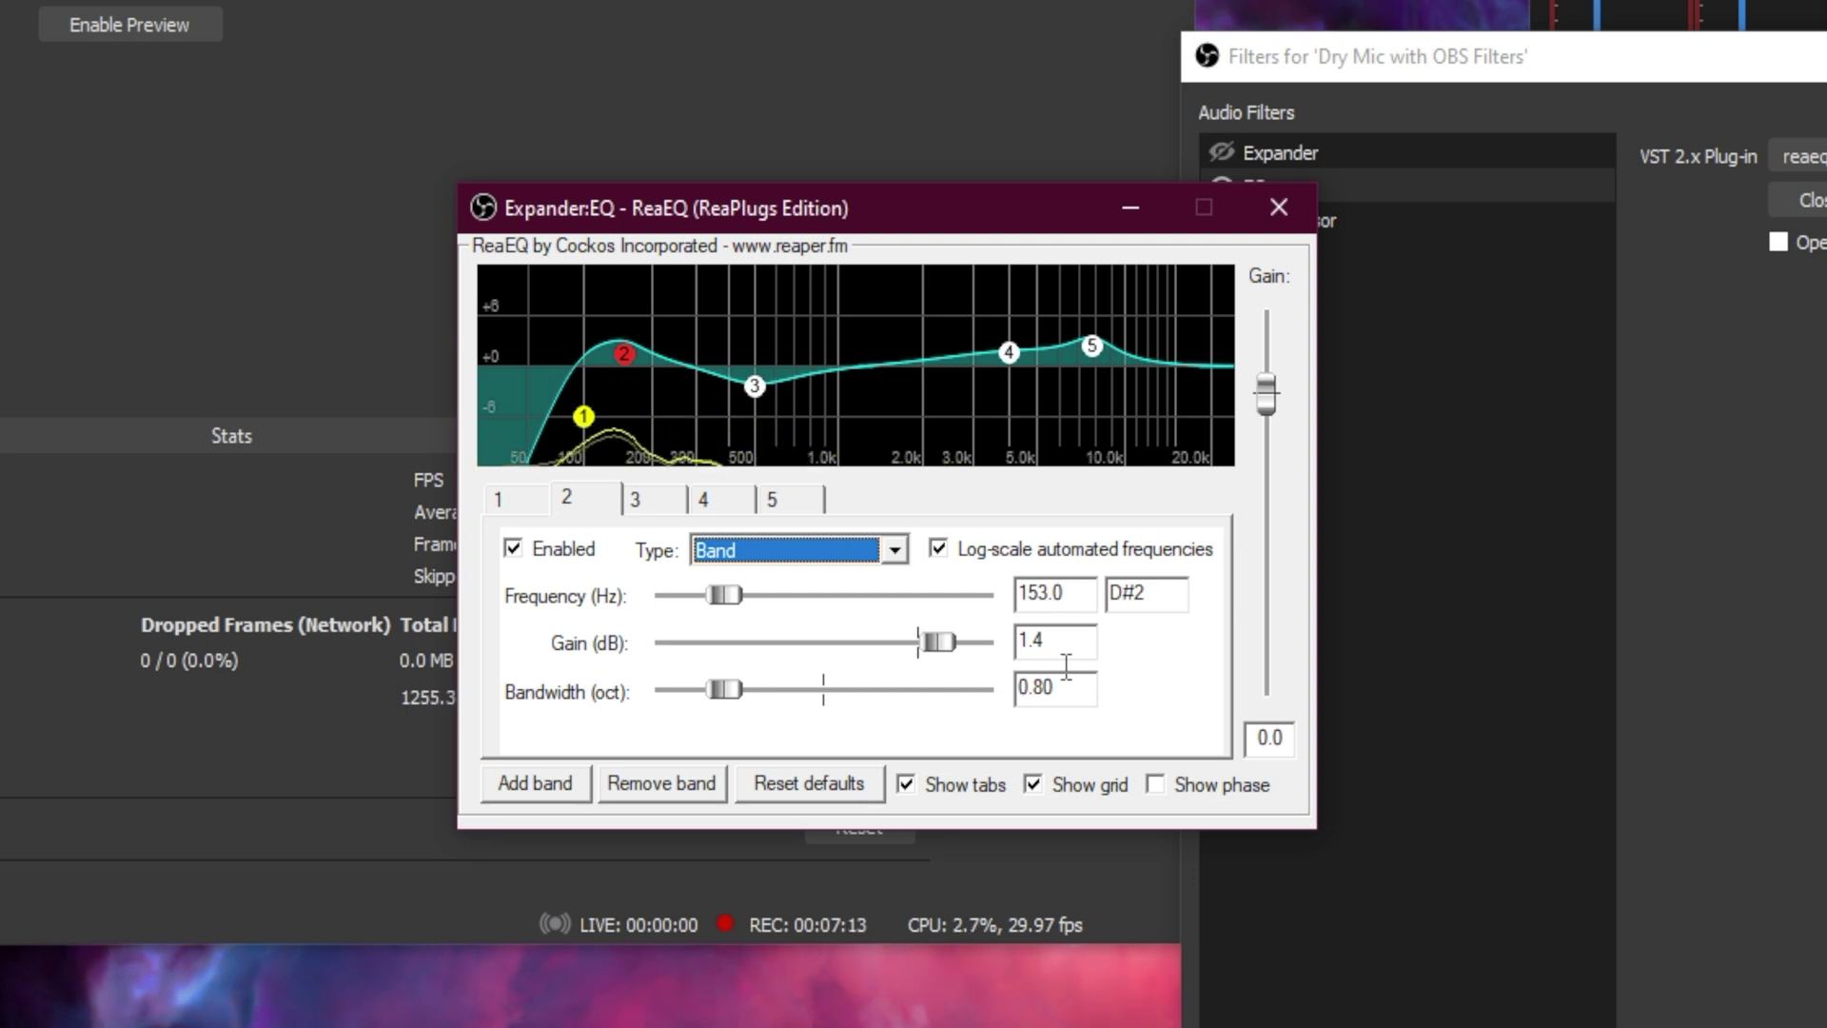
pyautogui.click(636, 501)
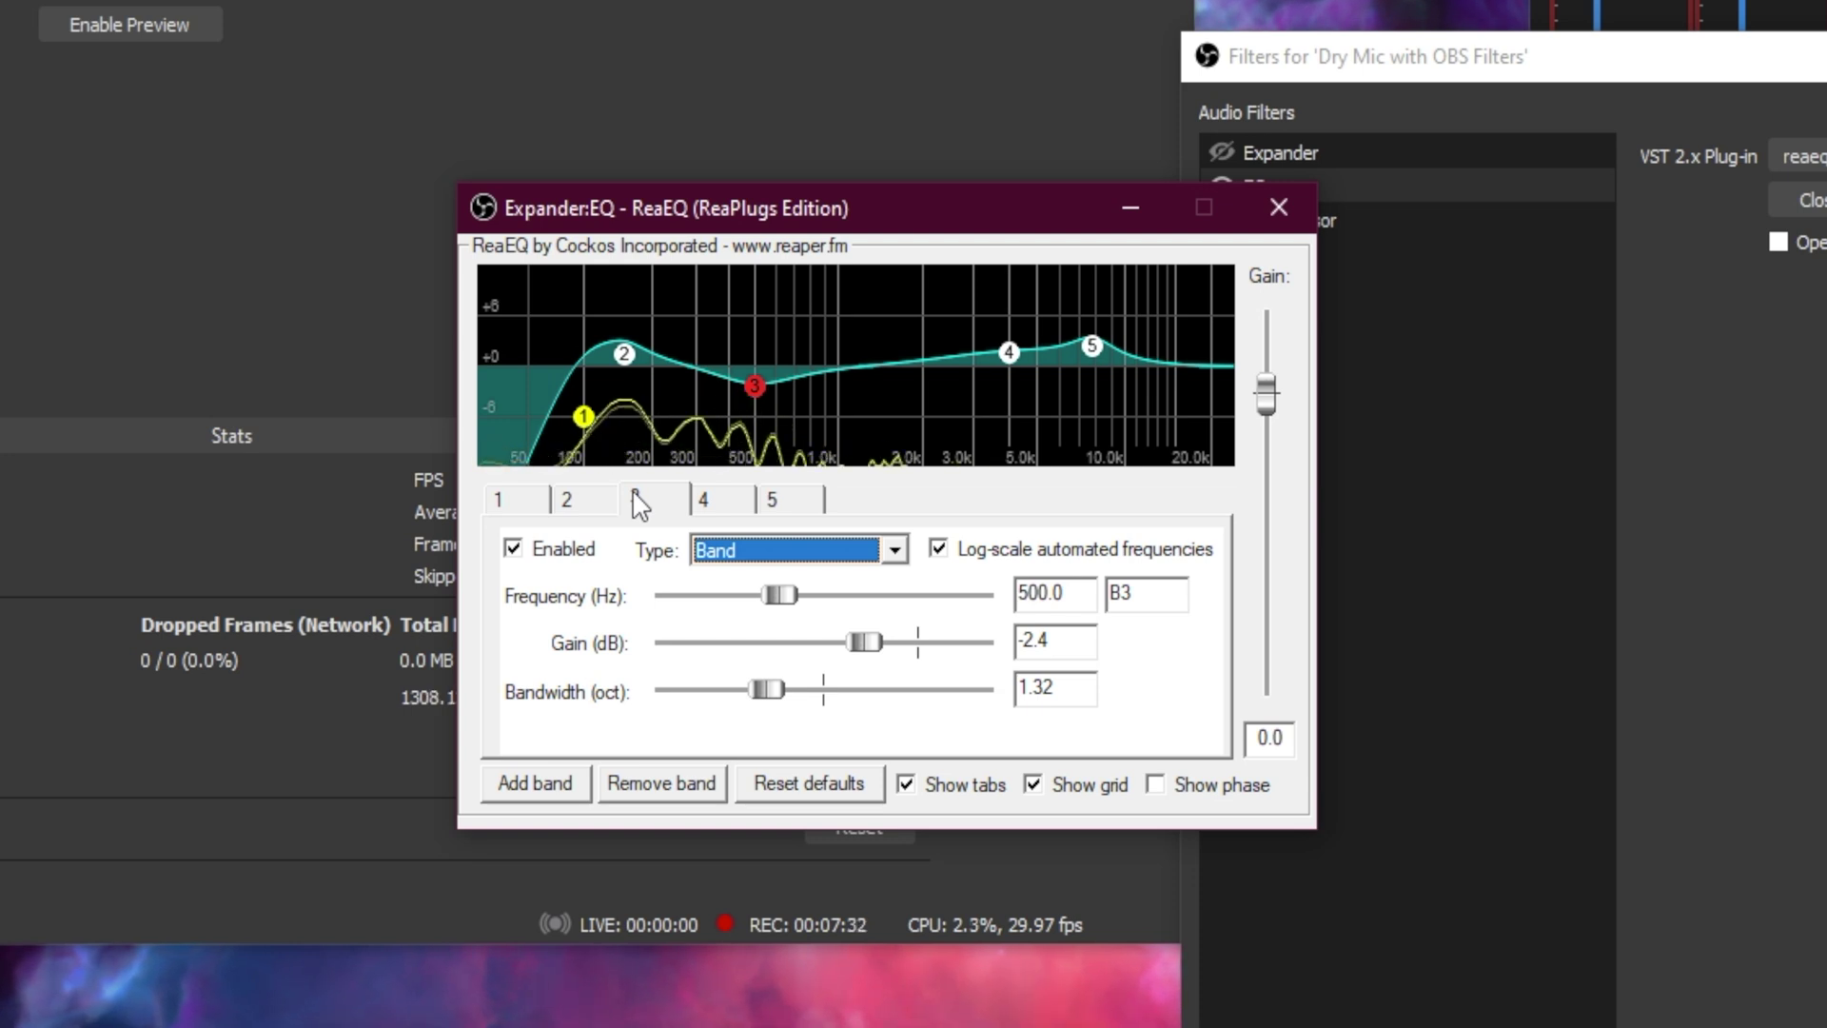
pyautogui.click(704, 499)
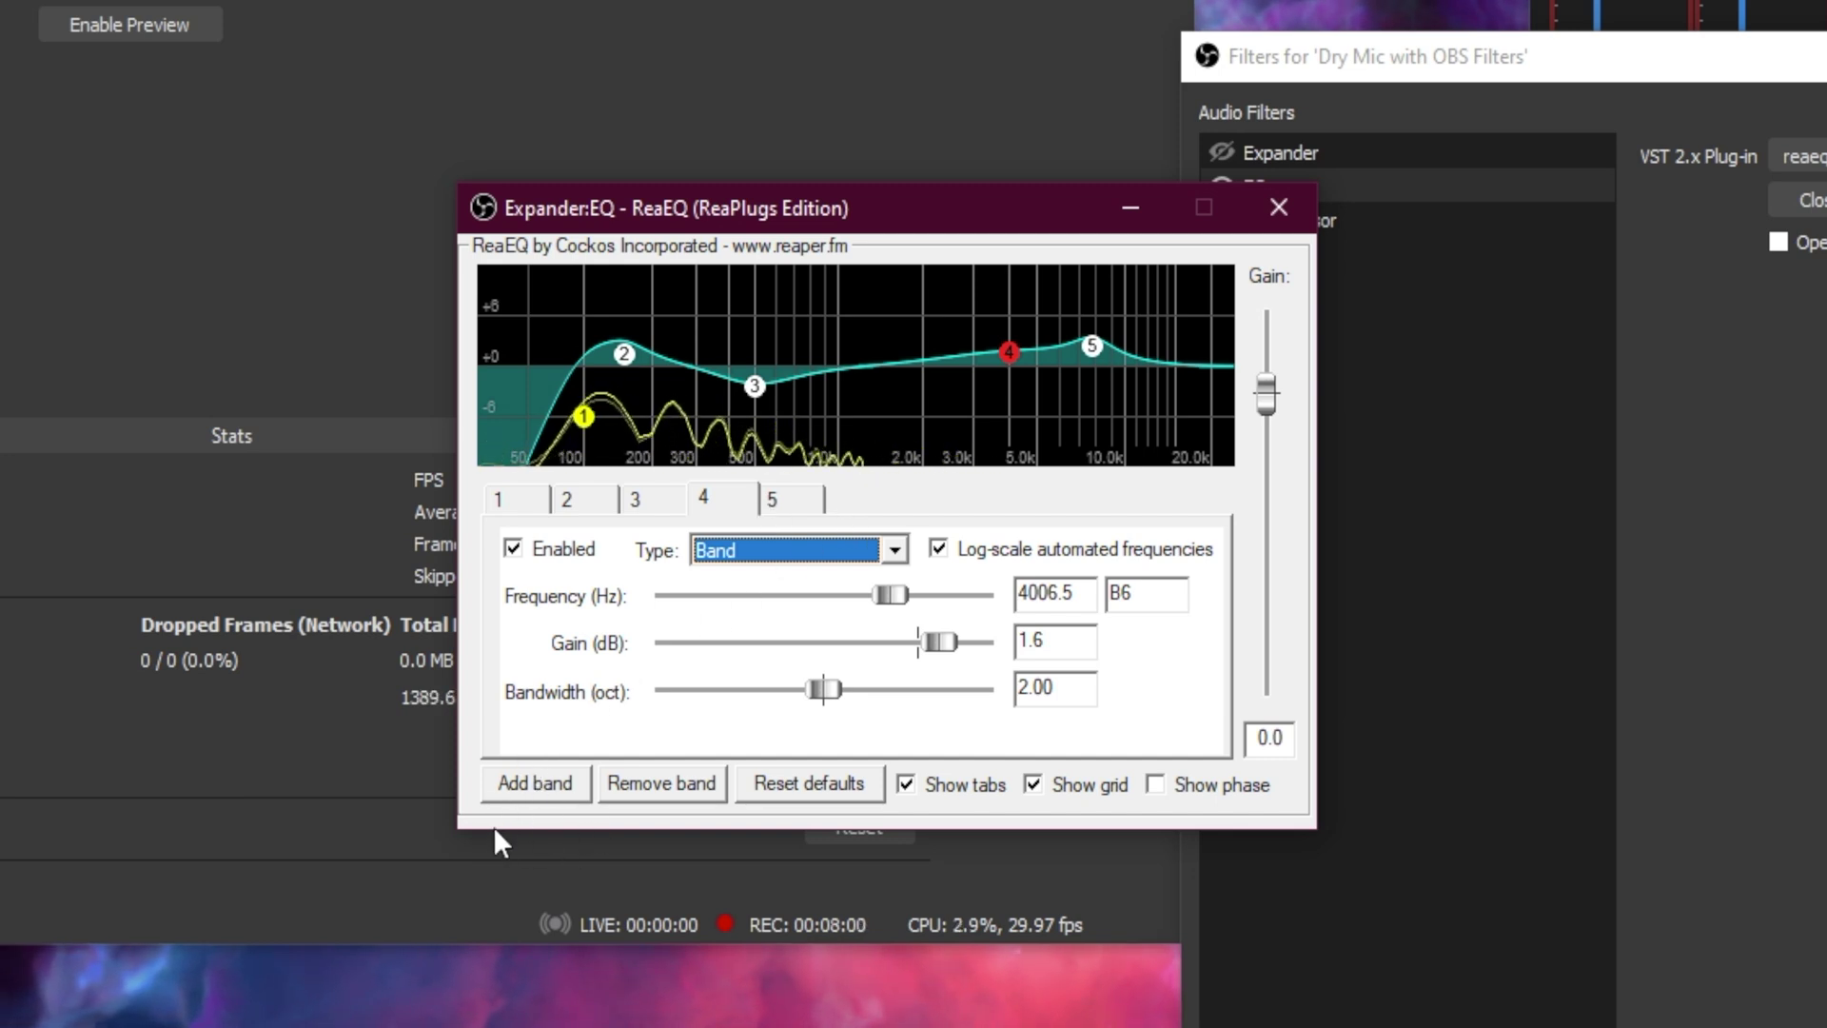
pyautogui.click(804, 499)
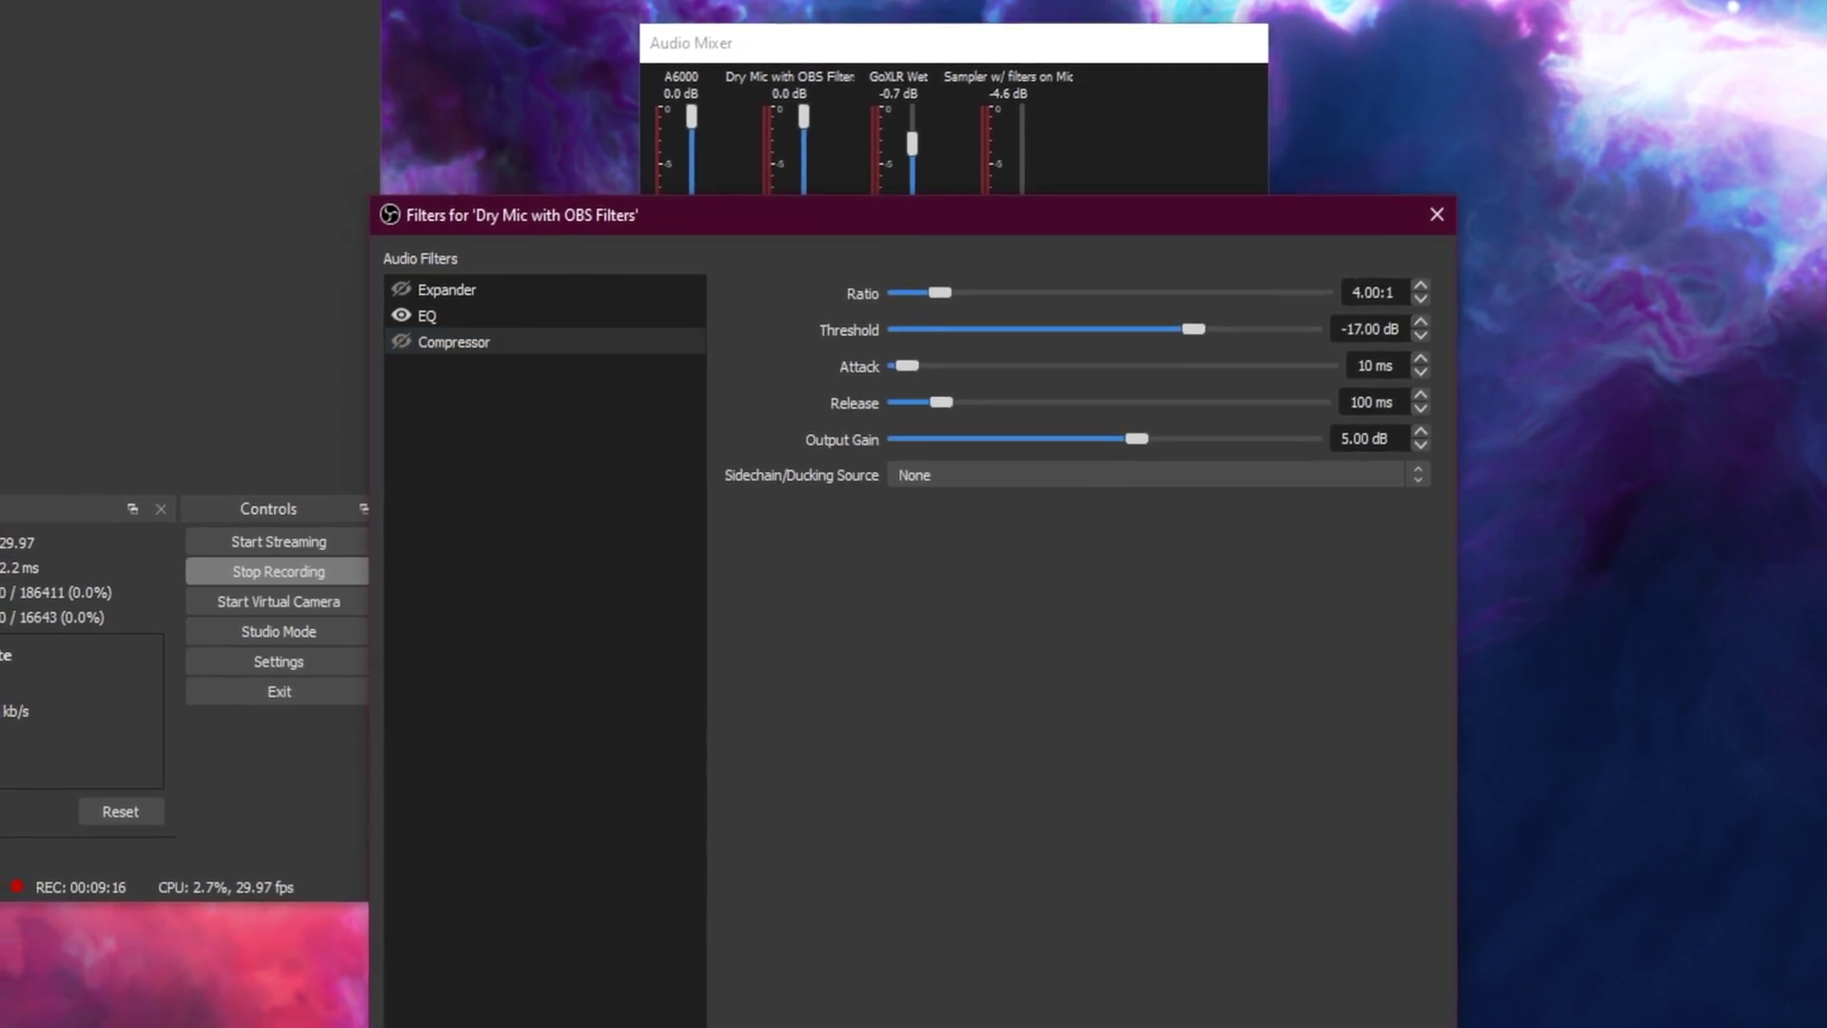
# - Enable the Compressor filter with the mixer meters uncovered, and adjust its output gain slightly
pyautogui.click(566, 922)
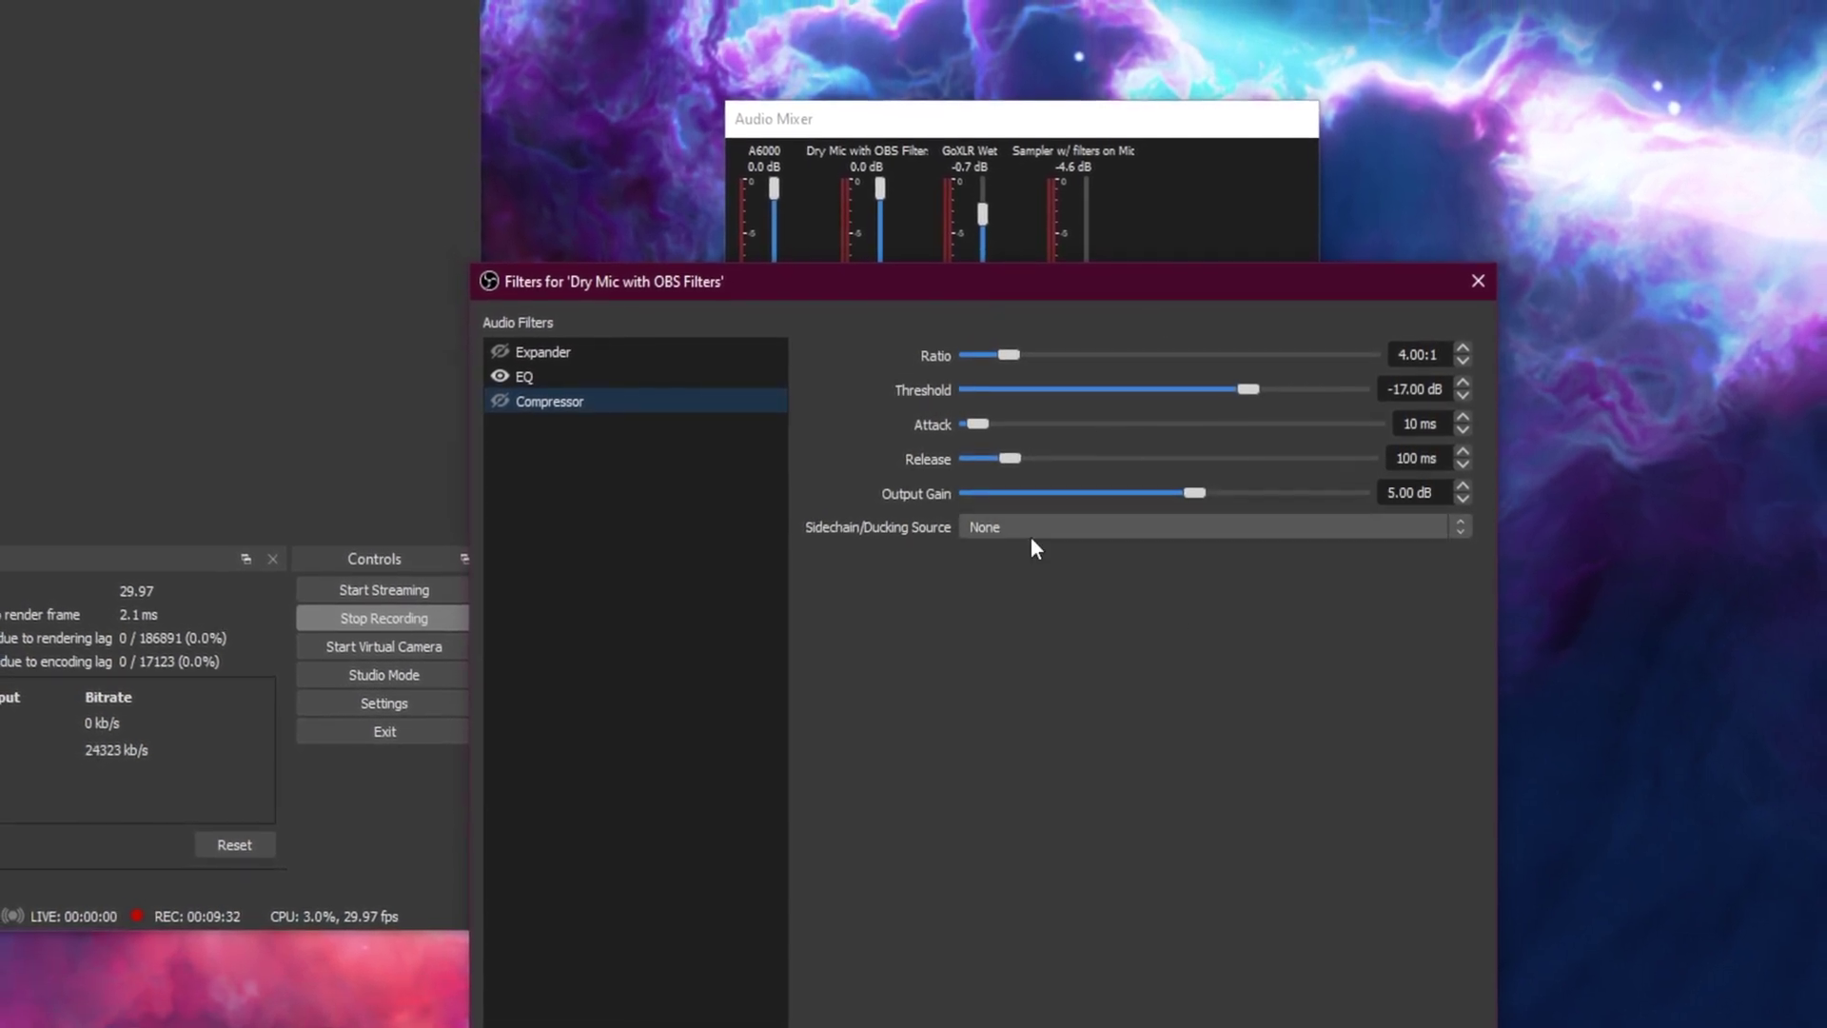
pyautogui.moveTo(1066, 278); pyautogui.dragTo(1173, 575)
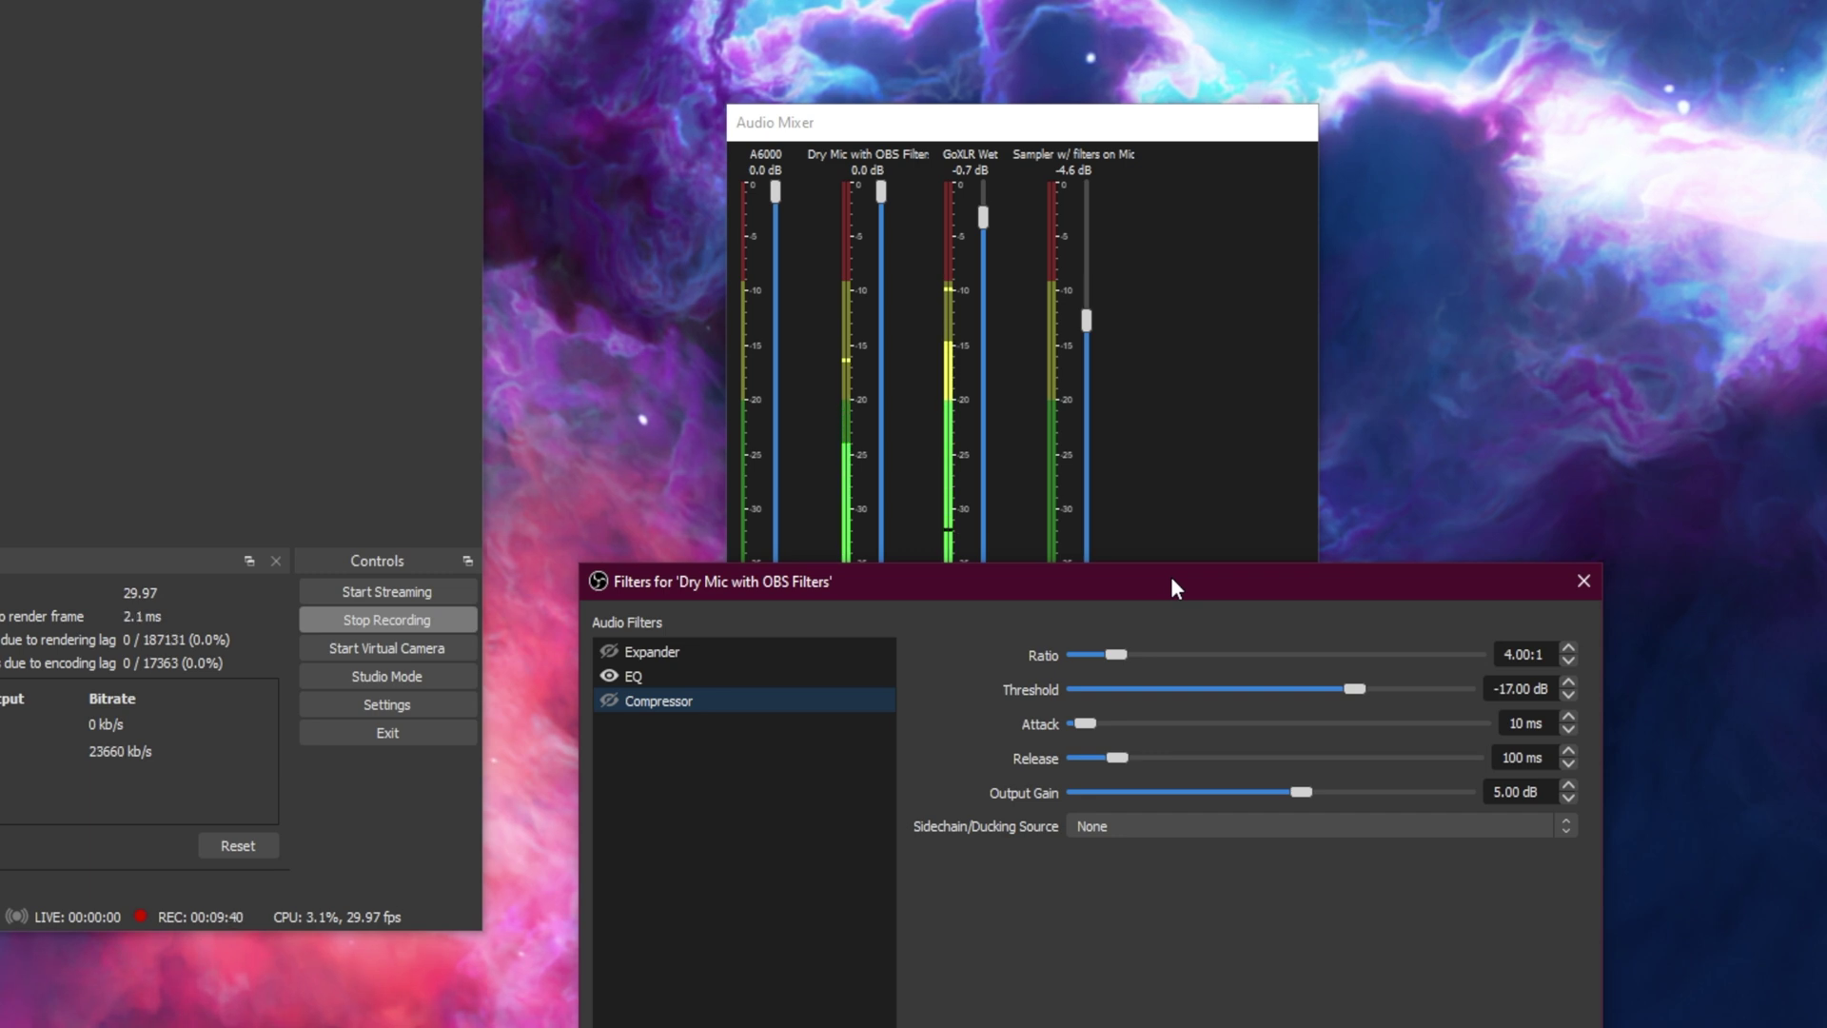
pyautogui.click(609, 701)
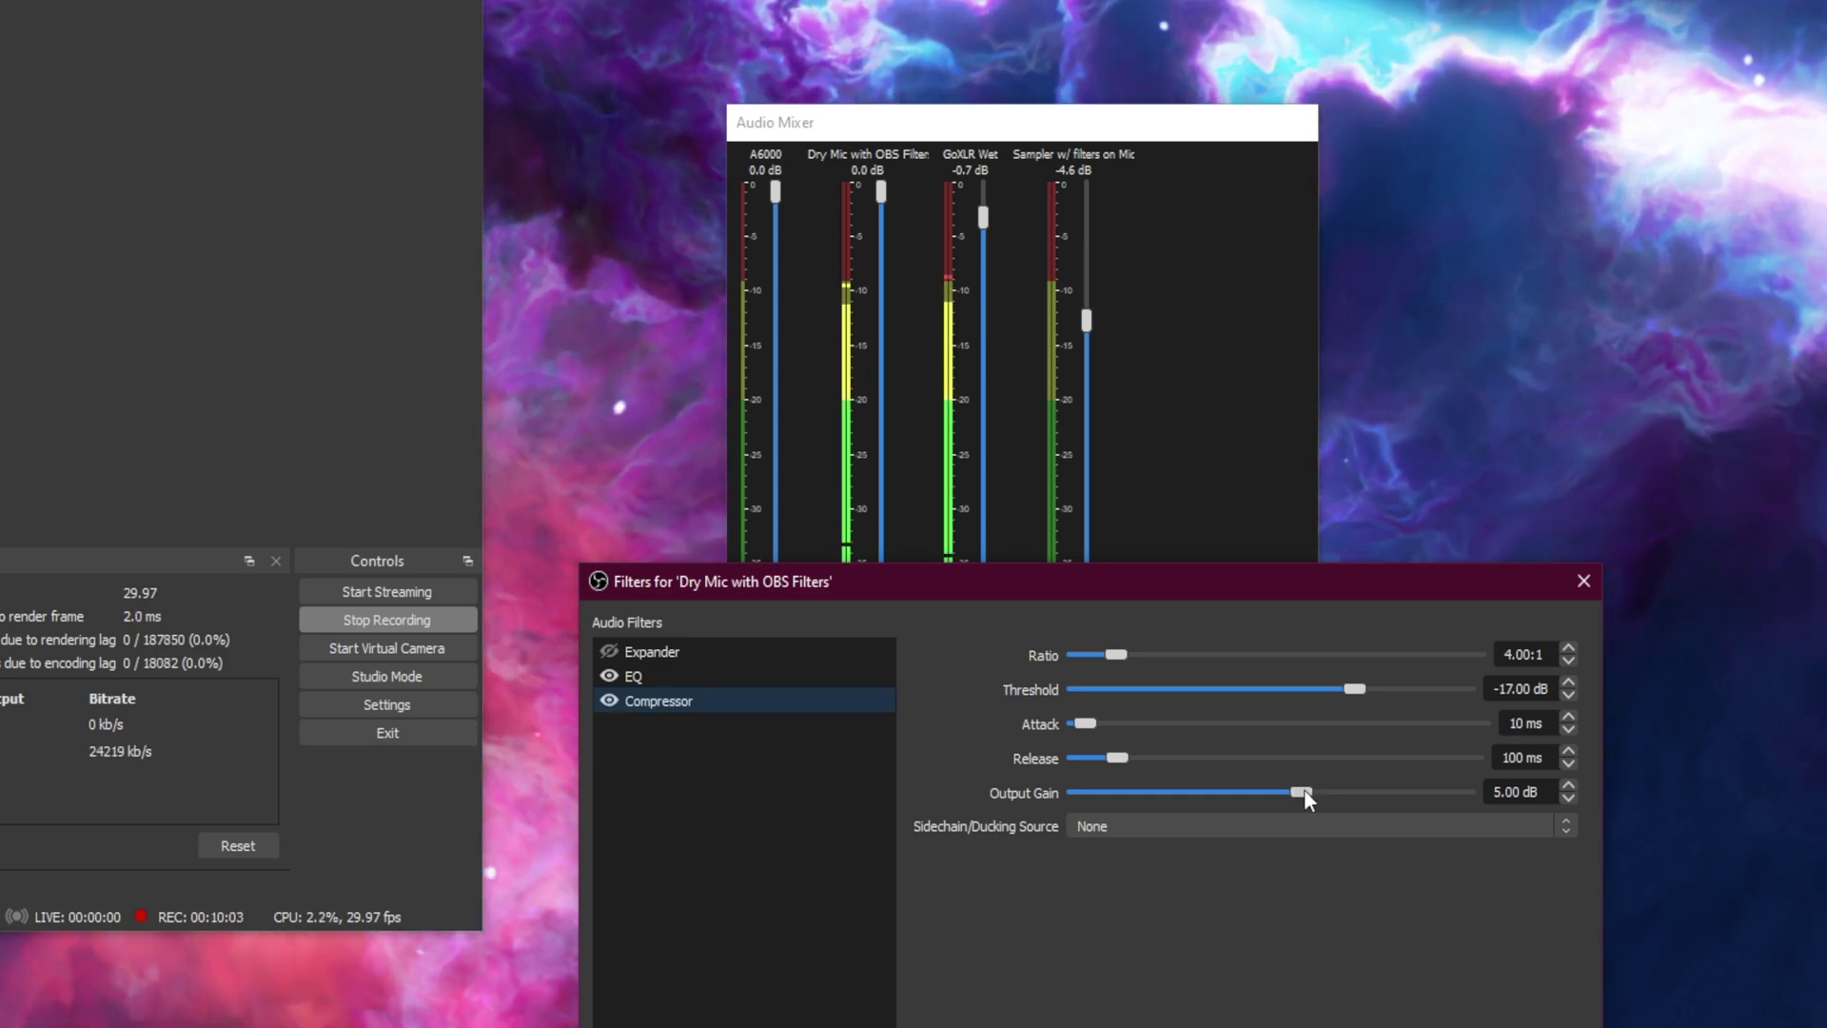
pyautogui.moveTo(1312, 790); pyautogui.dragTo(1316, 792)
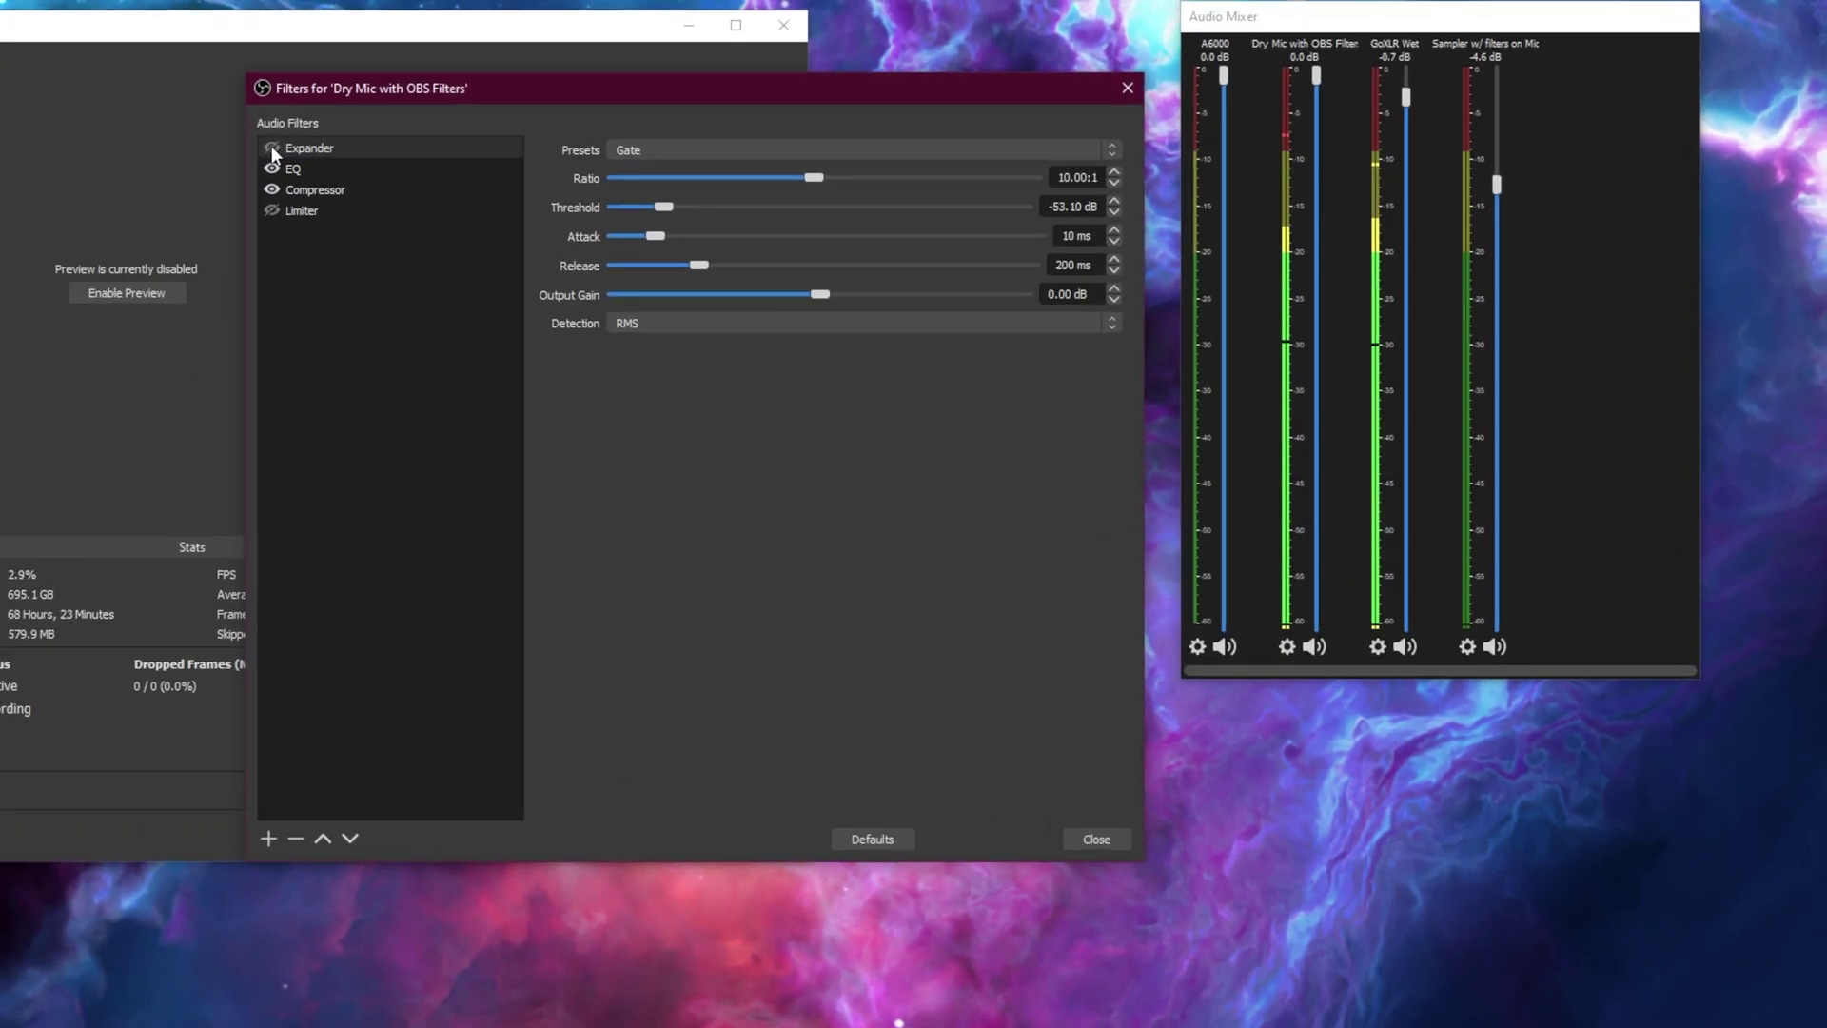
# - Enable the Expander filter and lower its threshold to -60 dB
pyautogui.click(272, 147)
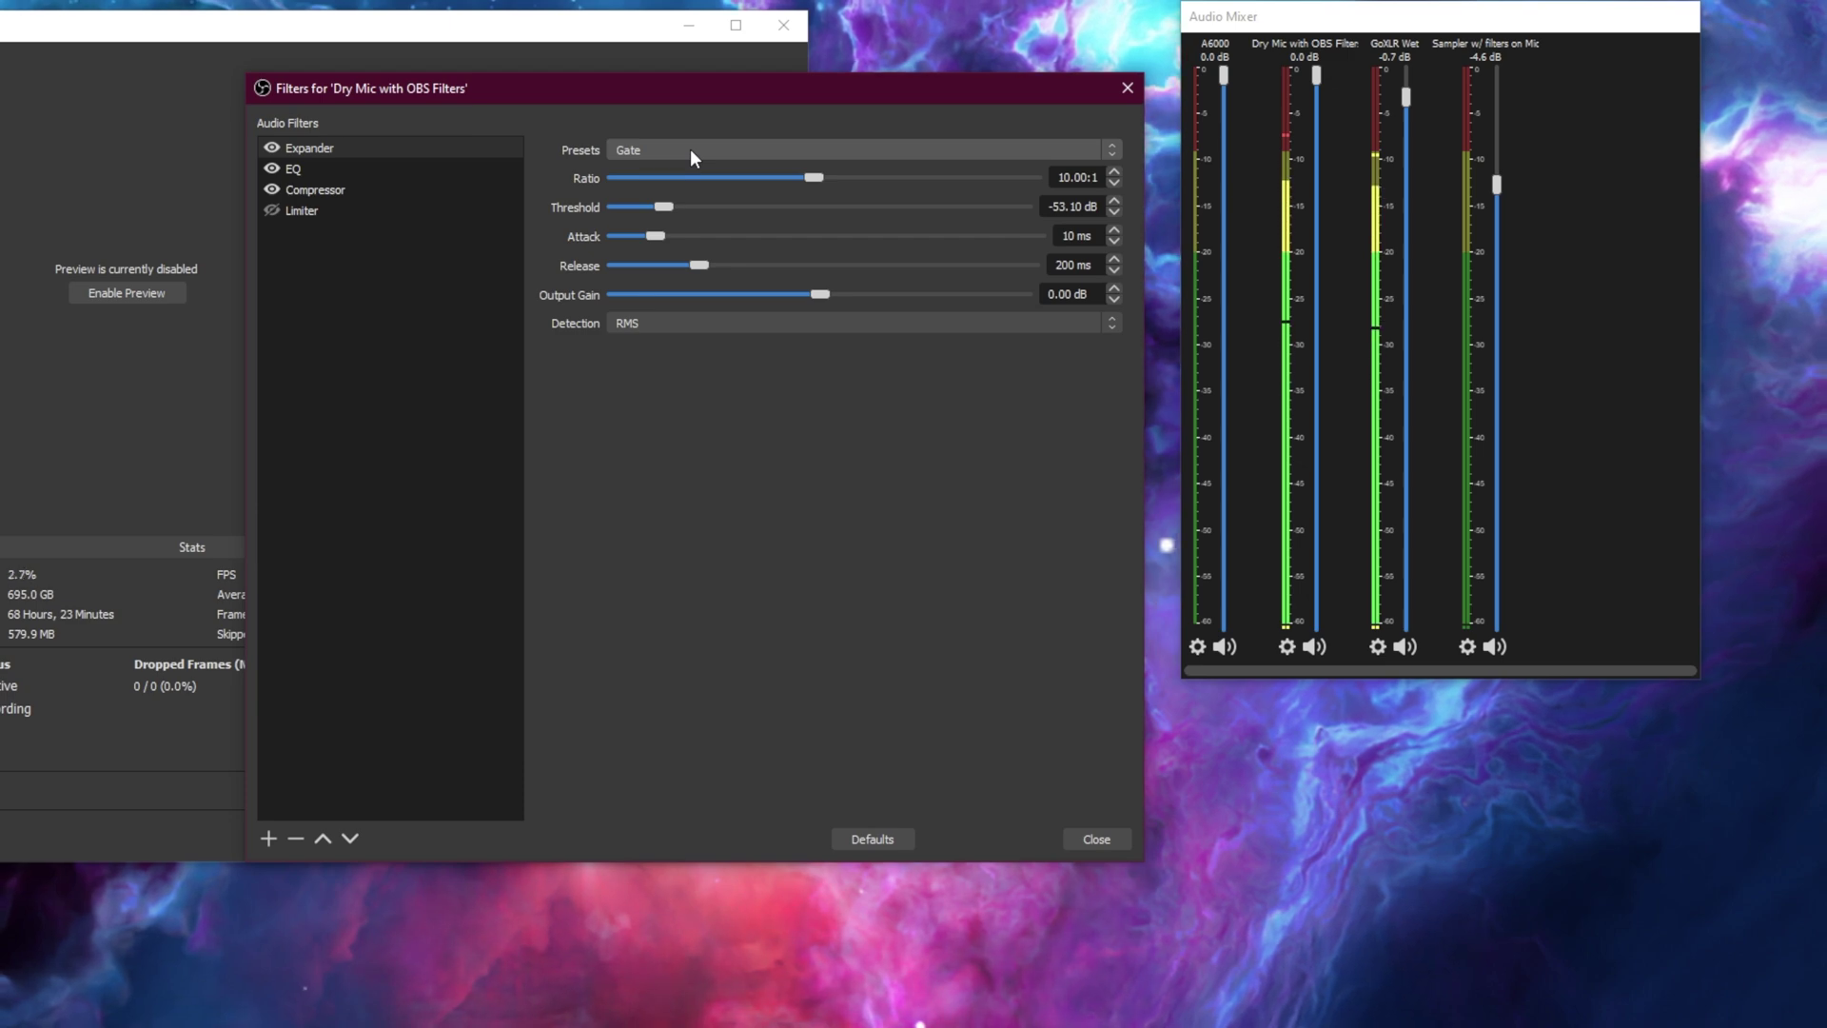
pyautogui.click(270, 837)
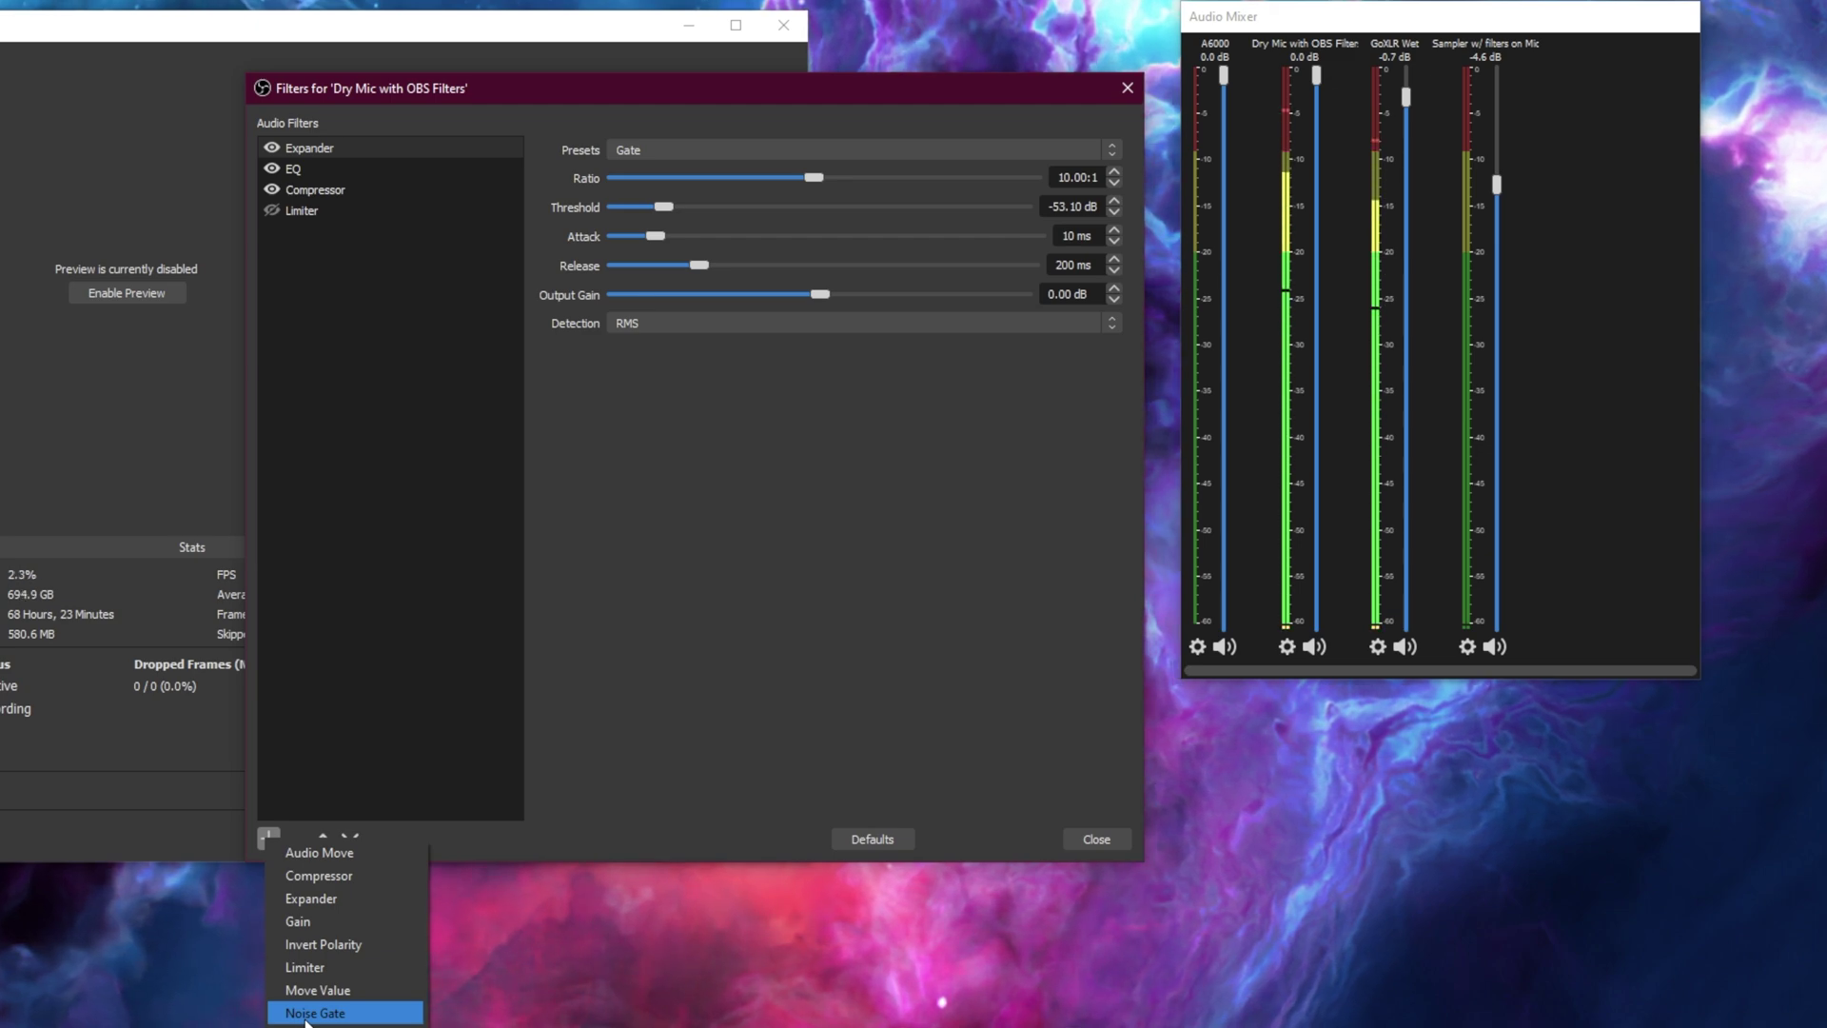
pyautogui.press('Escape')
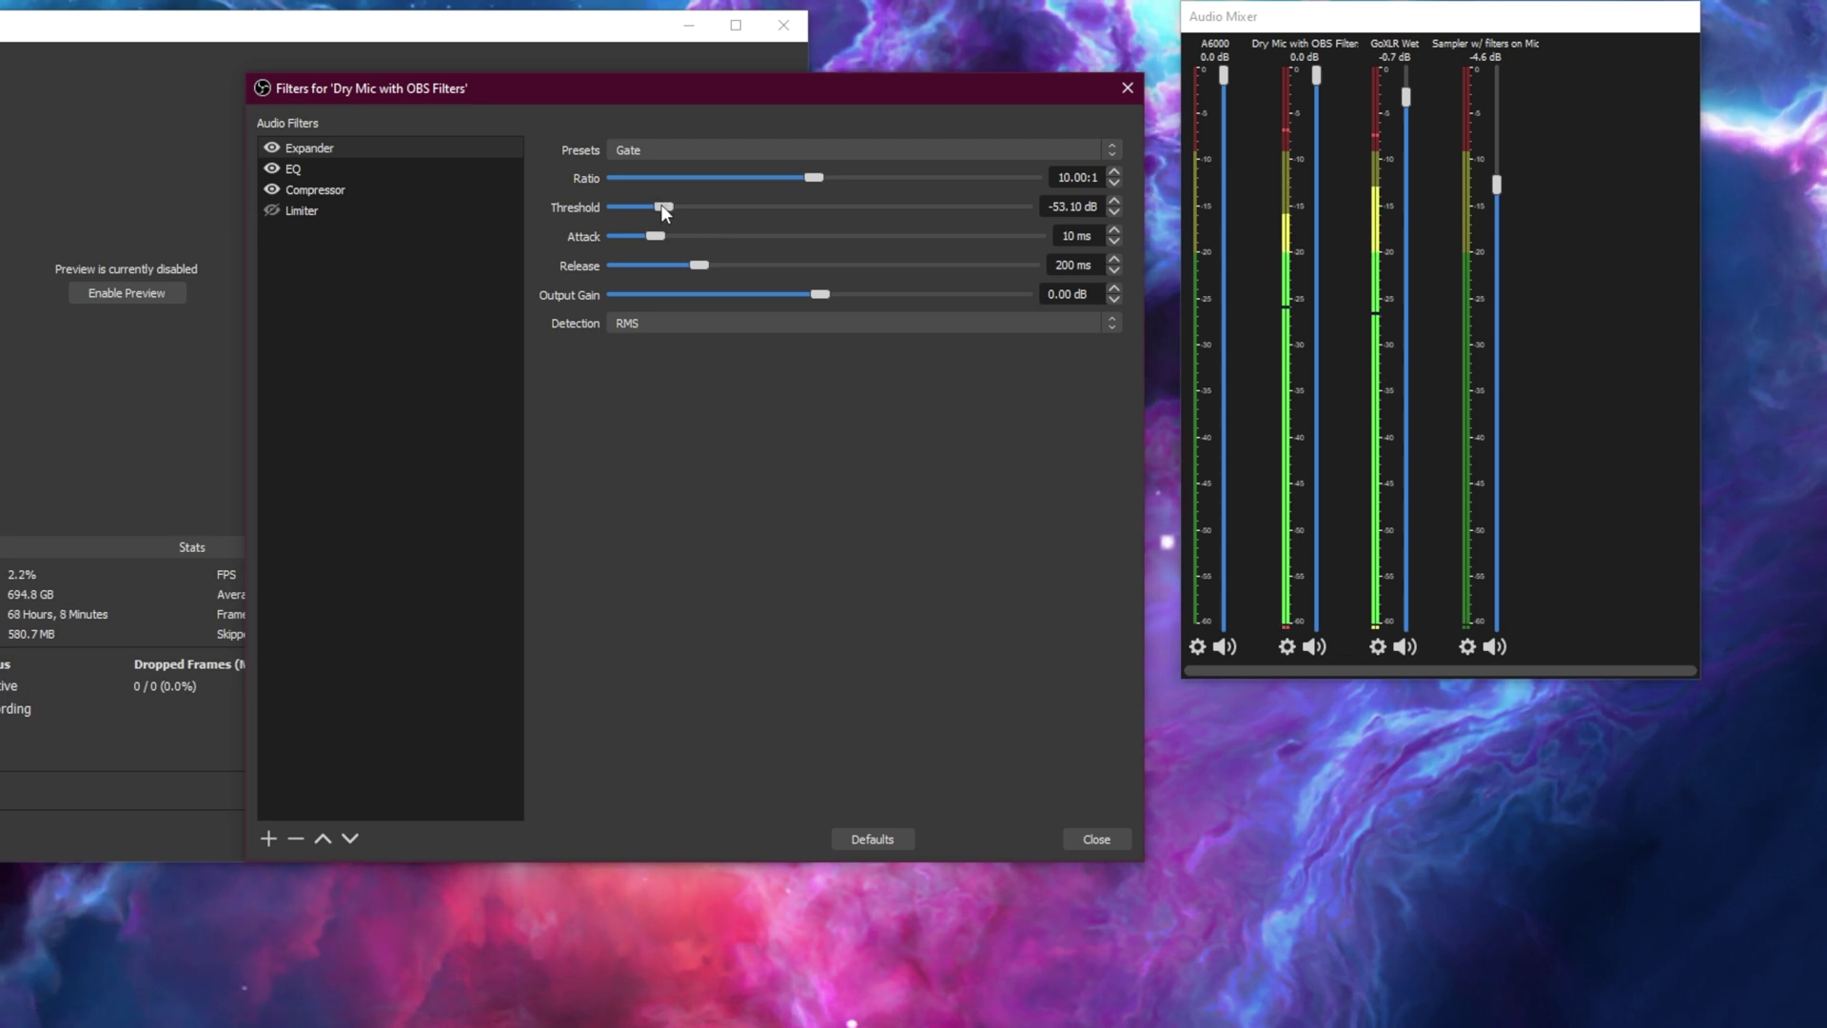
pyautogui.moveTo(664, 205); pyautogui.dragTo(403, 206)
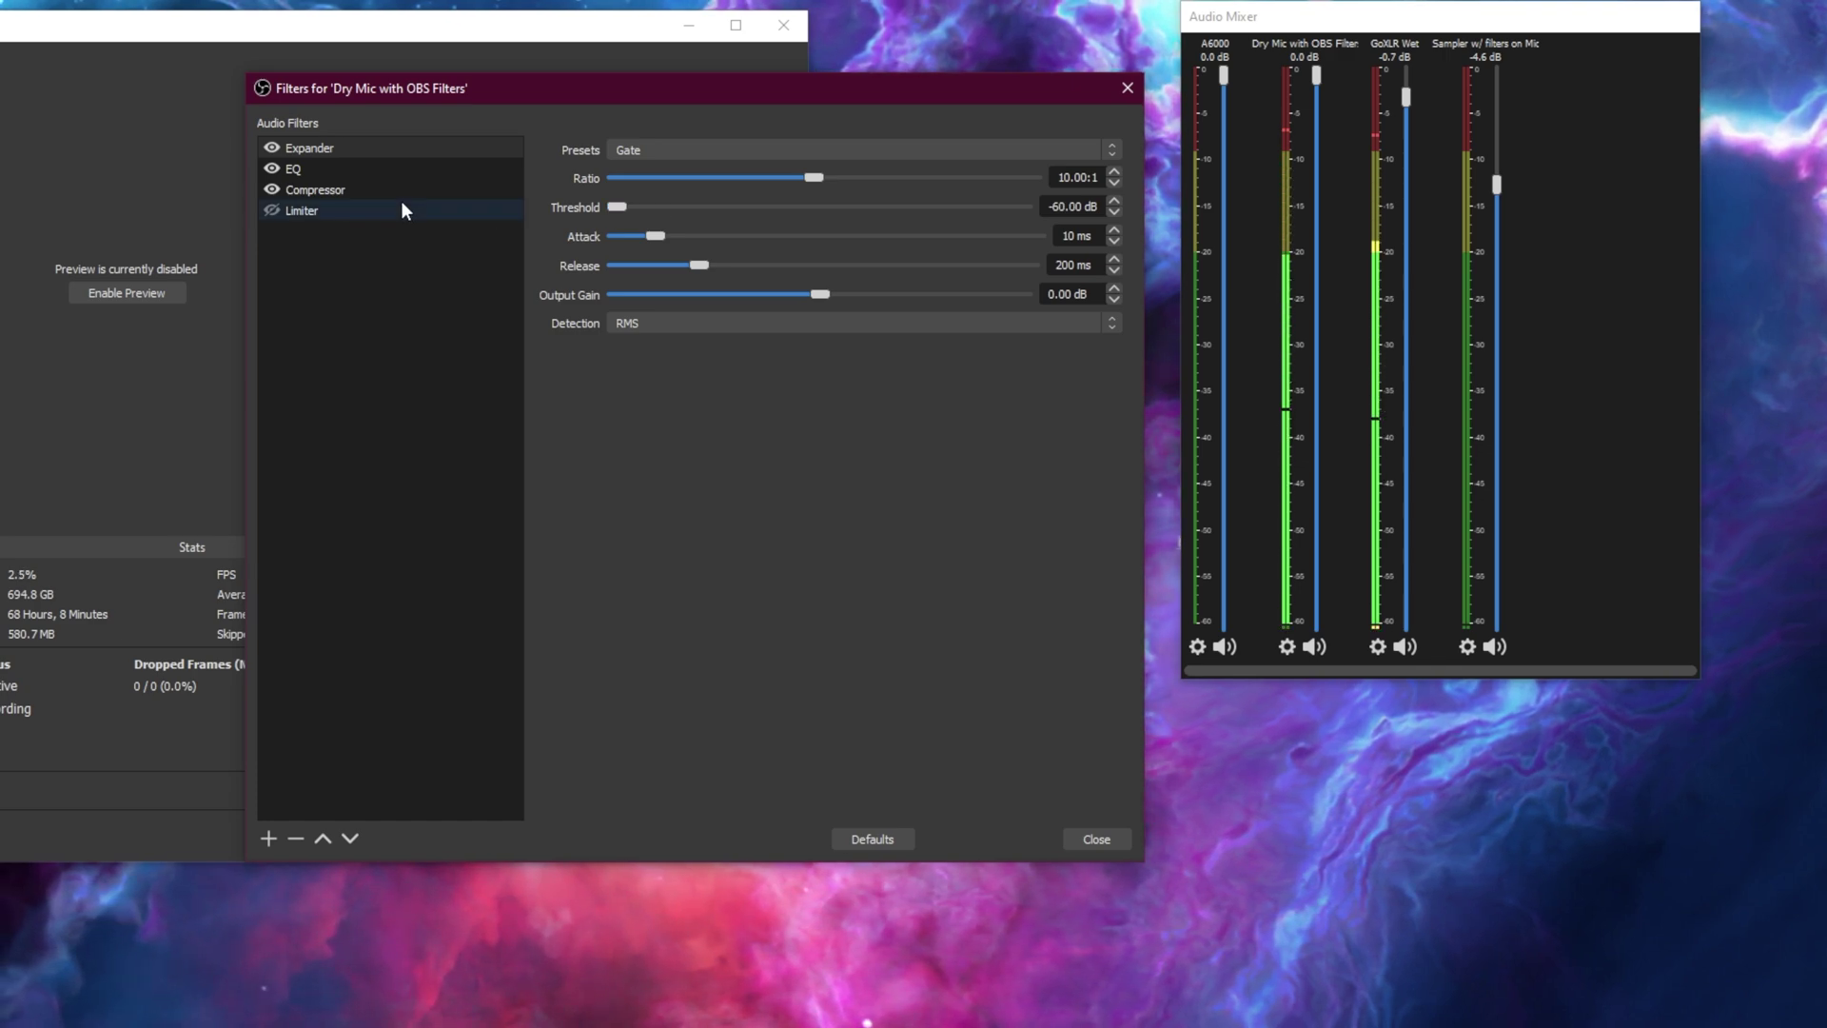
# - Disable the Expander filter, set its threshold to about -53 dB, and toggle the filter's activation again
pyautogui.click(273, 147)
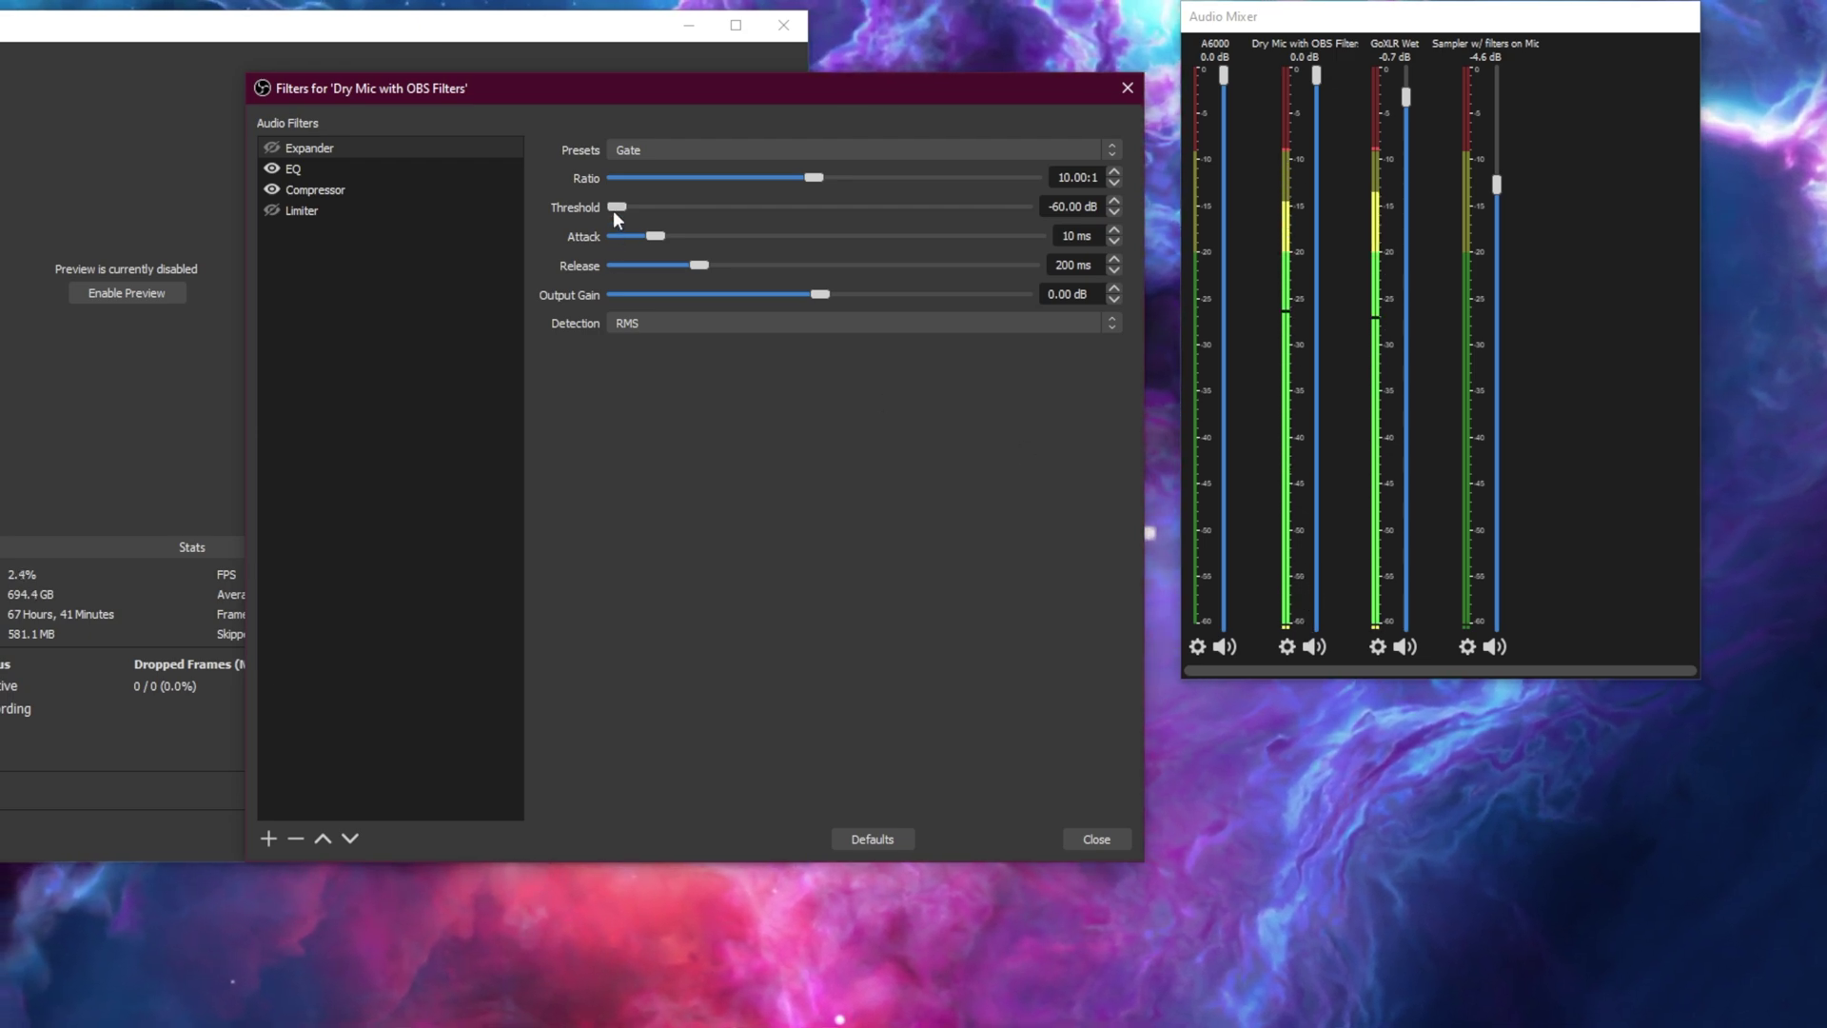
pyautogui.moveTo(620, 208); pyautogui.dragTo(668, 206)
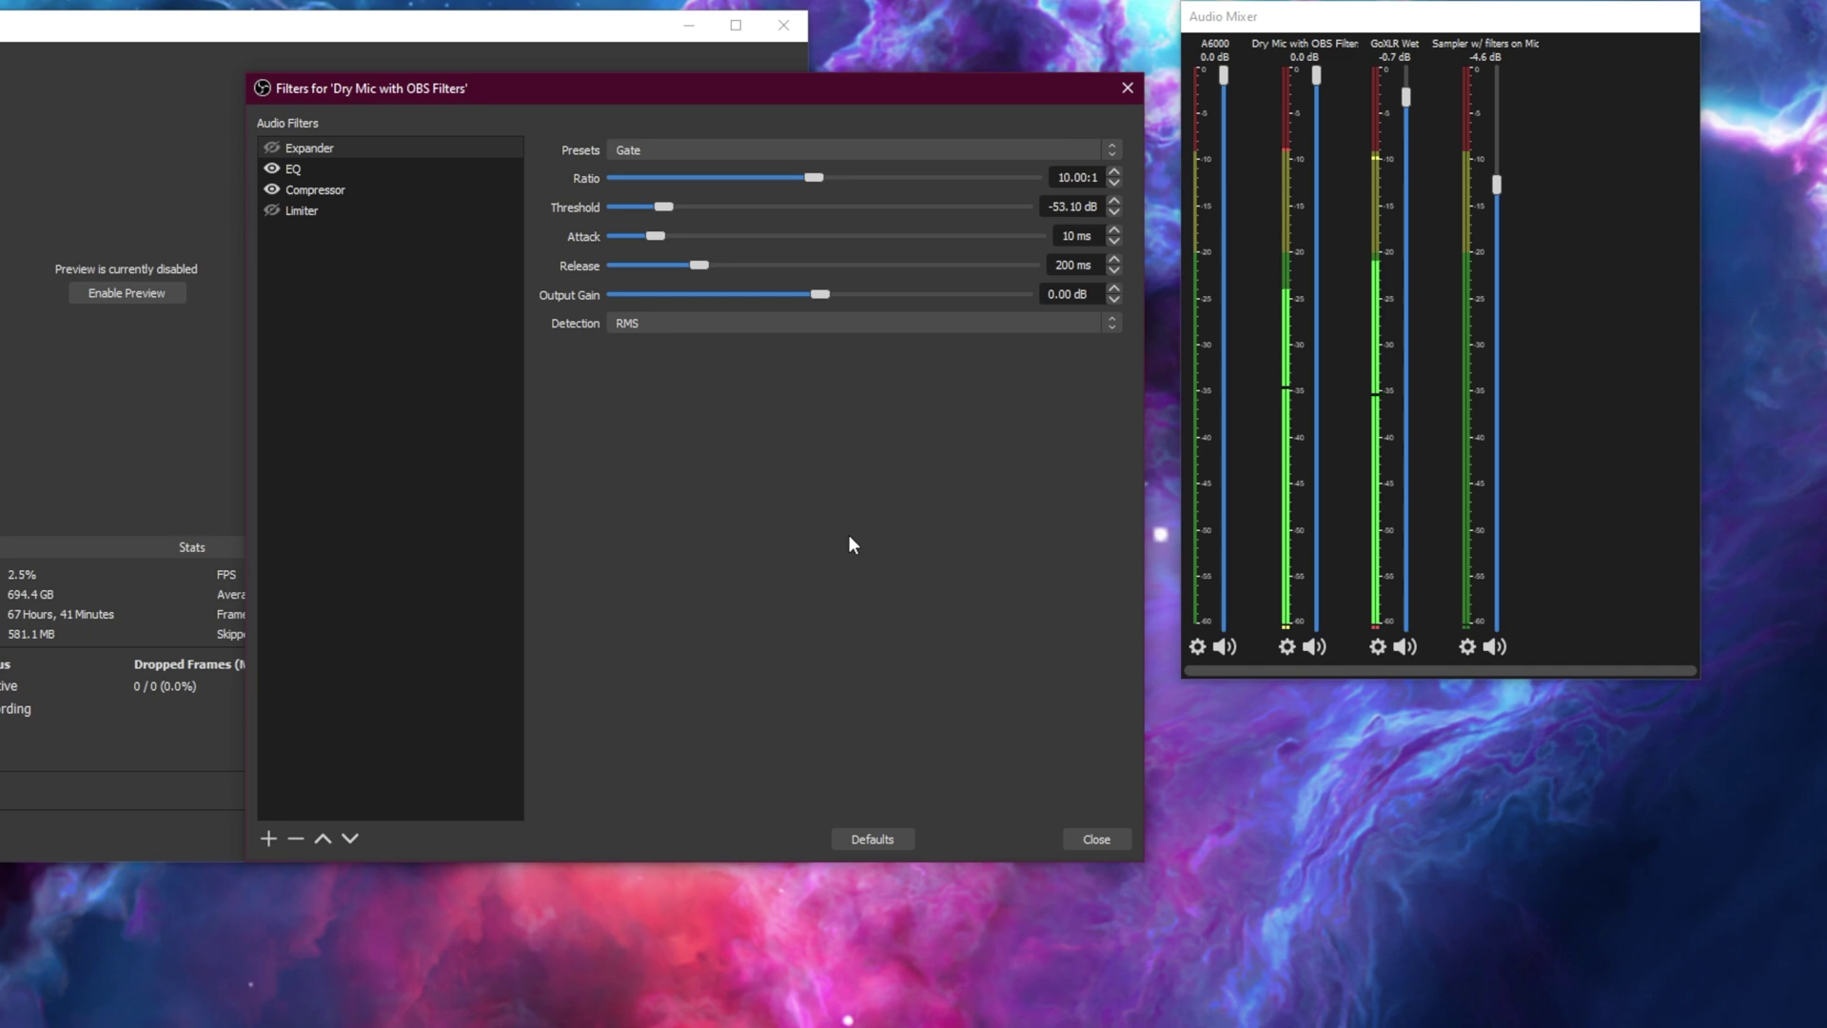
pyautogui.click(1114, 212)
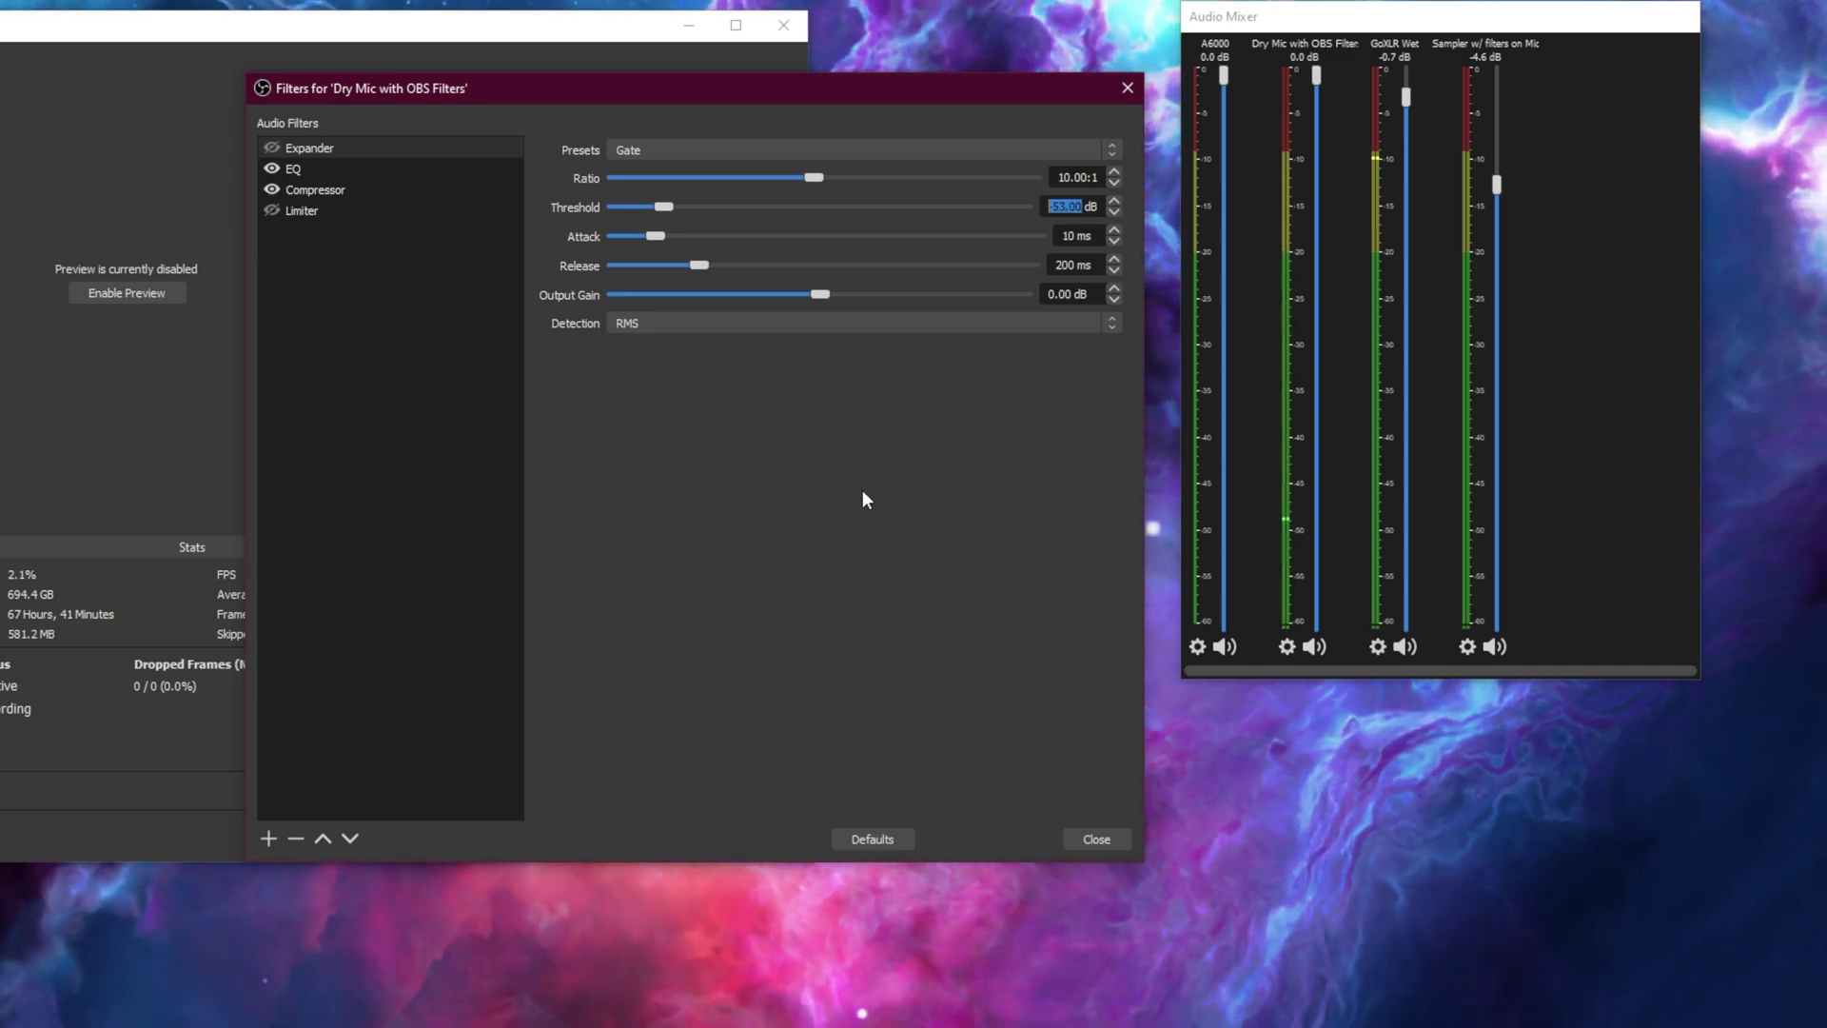
pyautogui.click(272, 147)
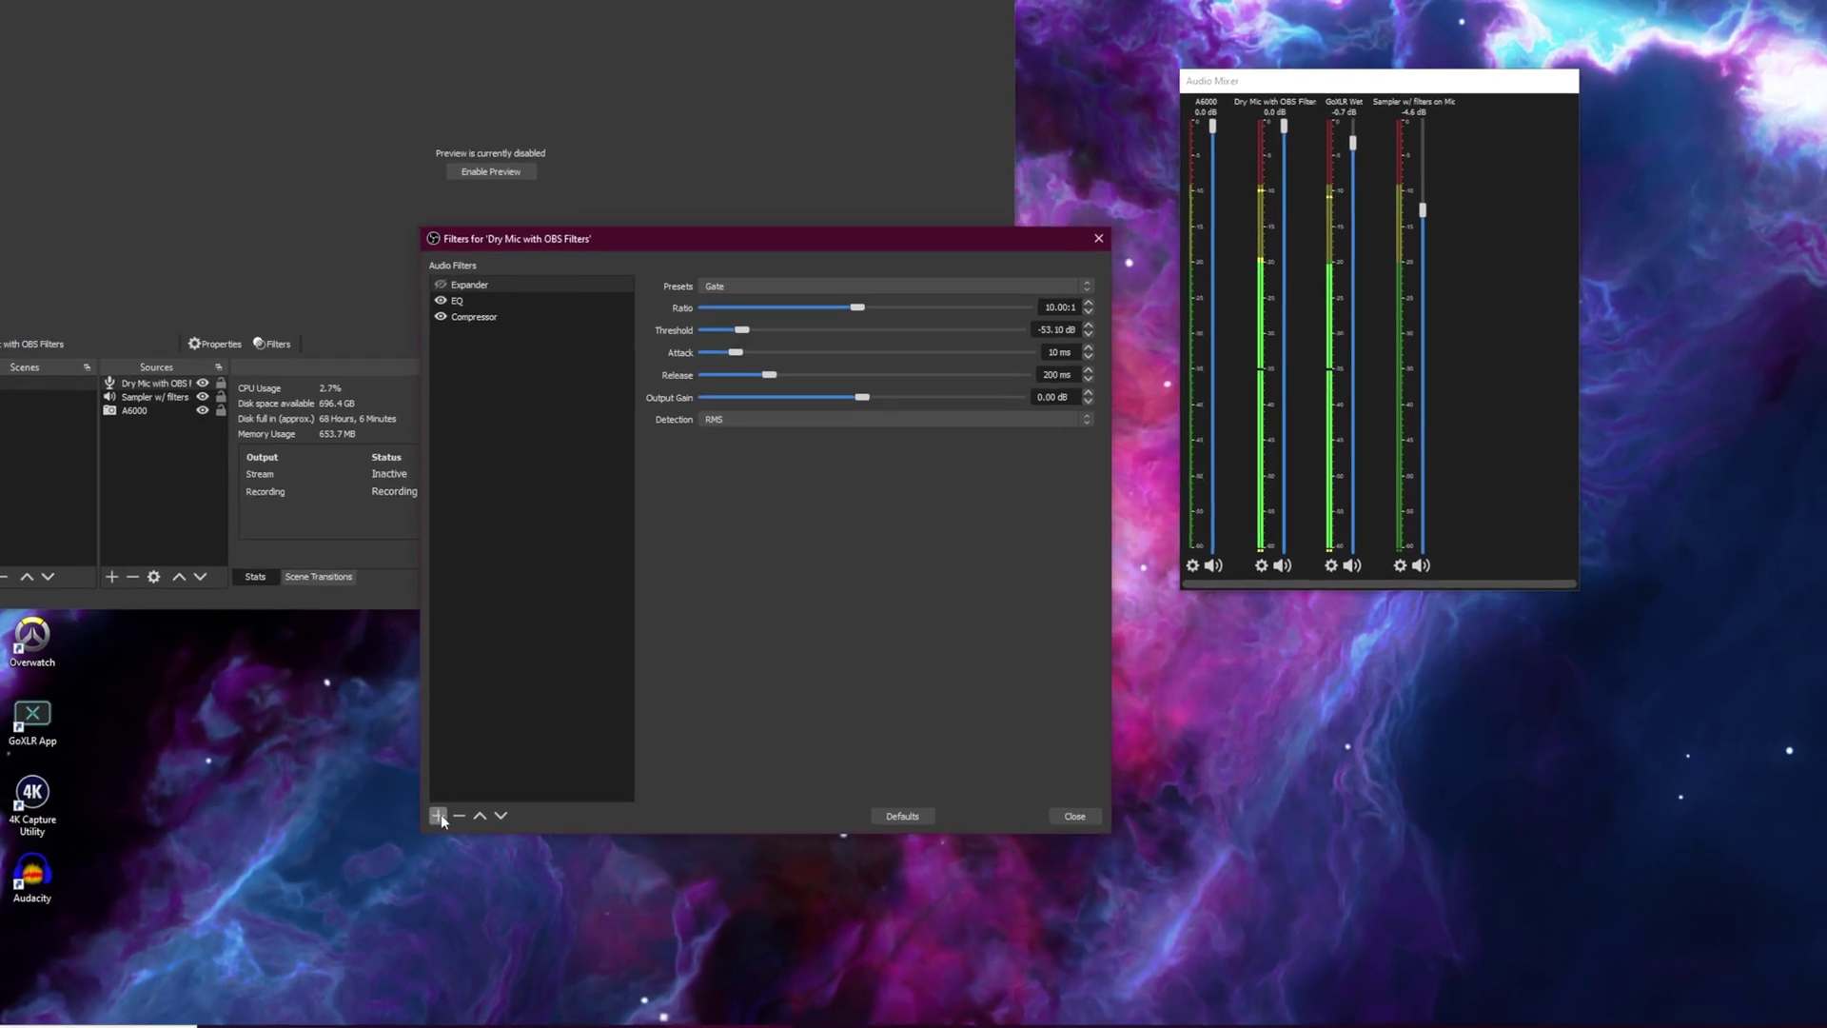
# - Add a Limiter filter with its default name to the dry mic source and raise its threshold to -0.90 dB
pyautogui.click(494, 811)
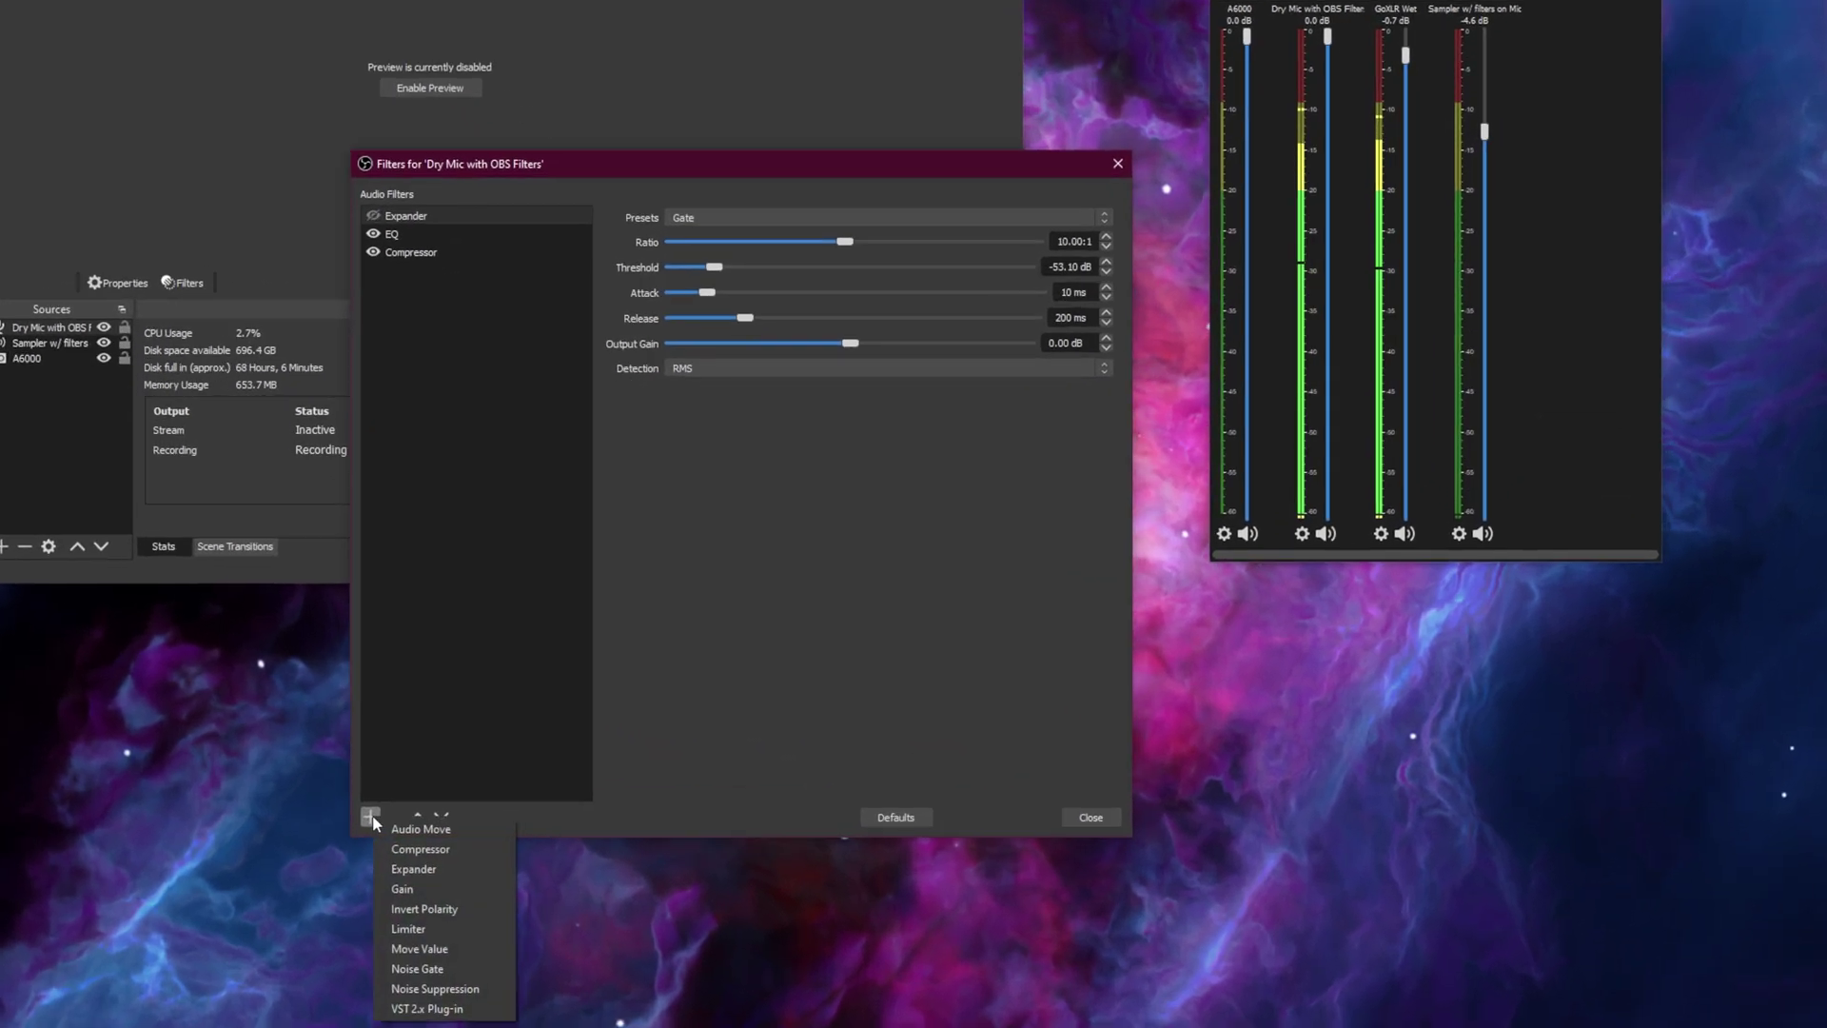
pyautogui.click(398, 923)
pyautogui.click(708, 533)
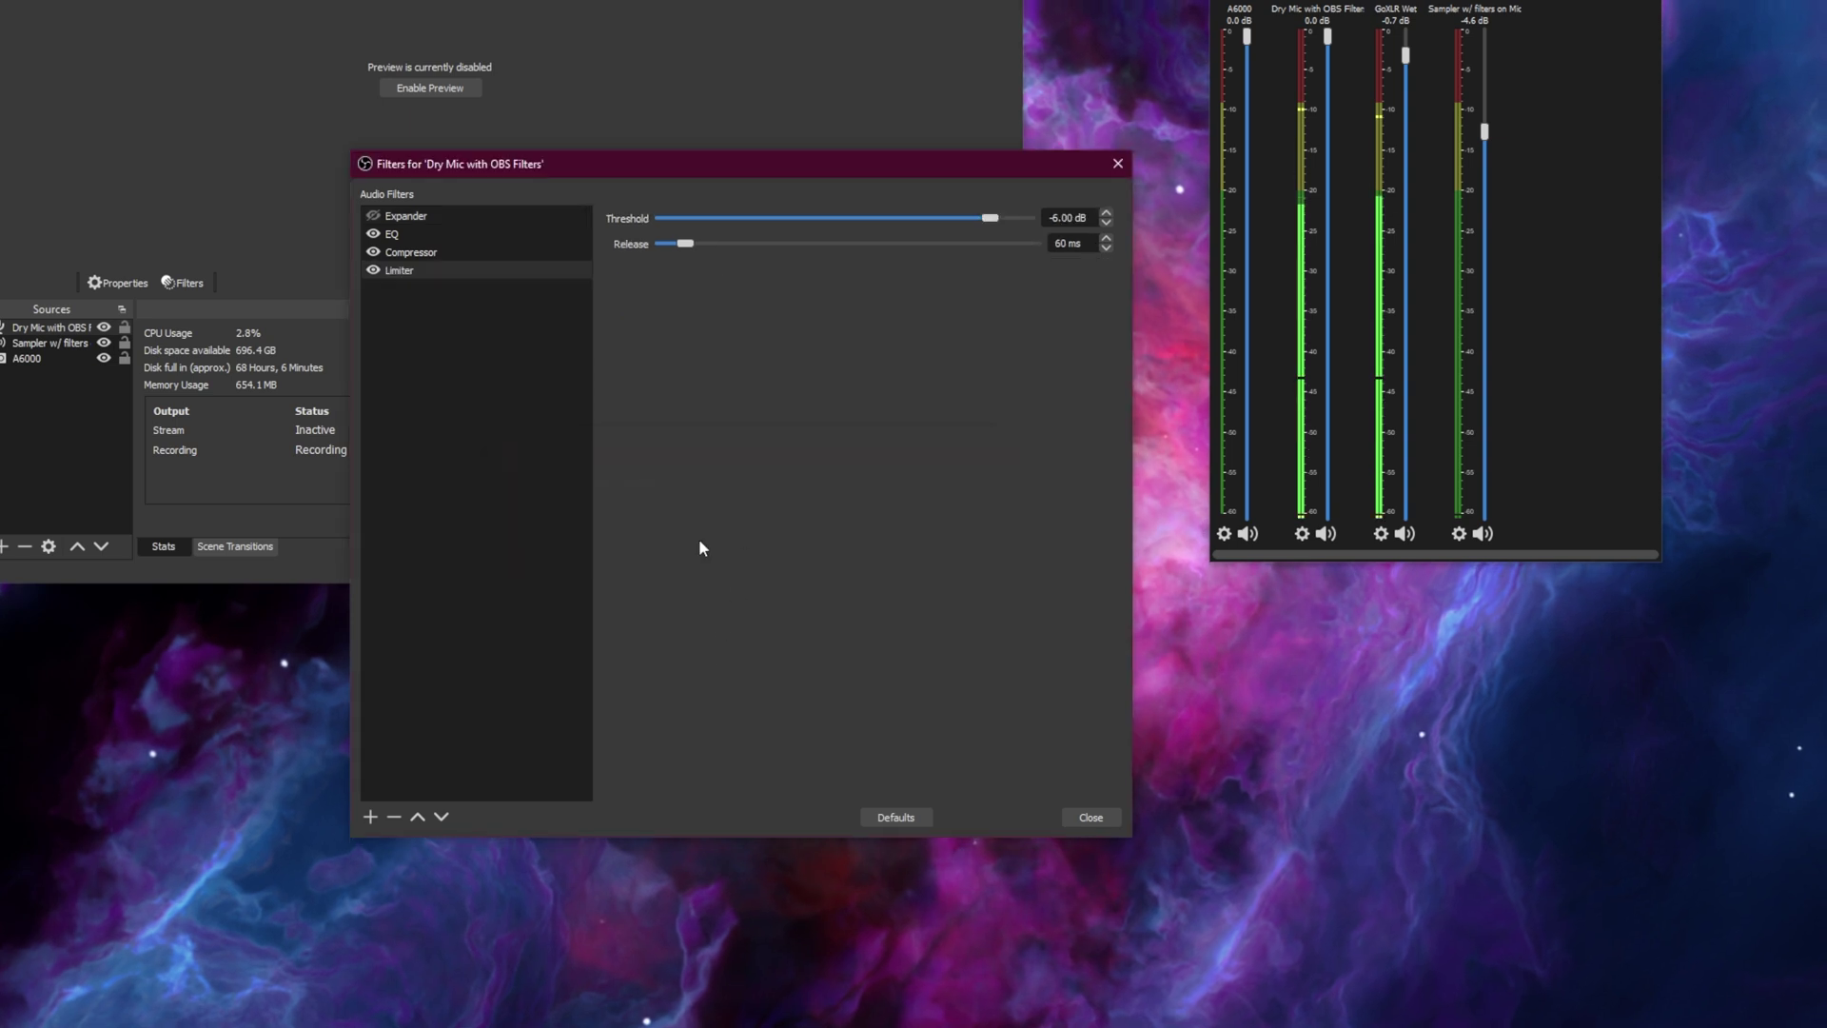
pyautogui.moveTo(990, 218); pyautogui.dragTo(1021, 225)
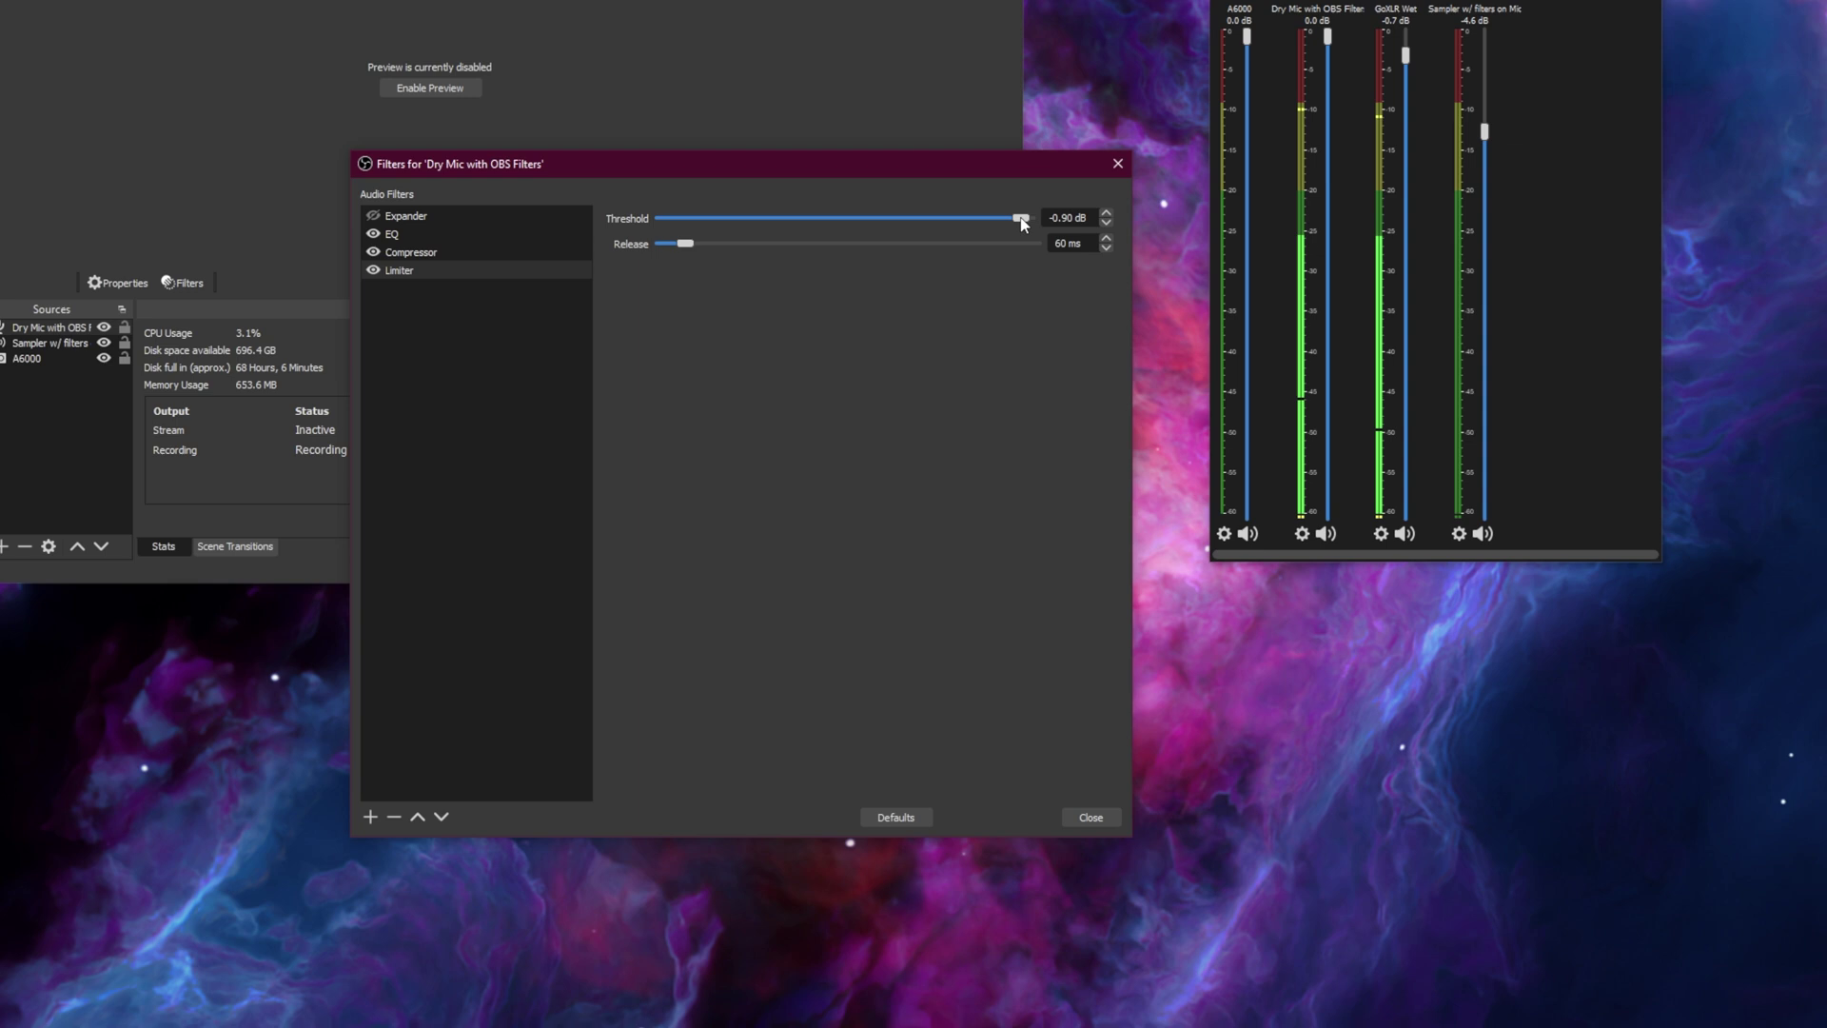